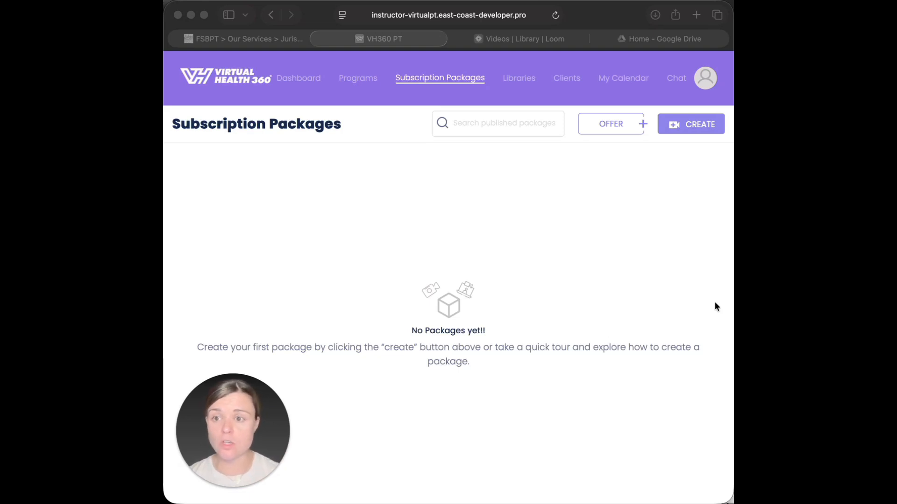
- Start a new package and set IMG_7577.png, the 'on the RUN' image, as its thumbnail
{"action": "left_click", "coordinate": [688, 157]}
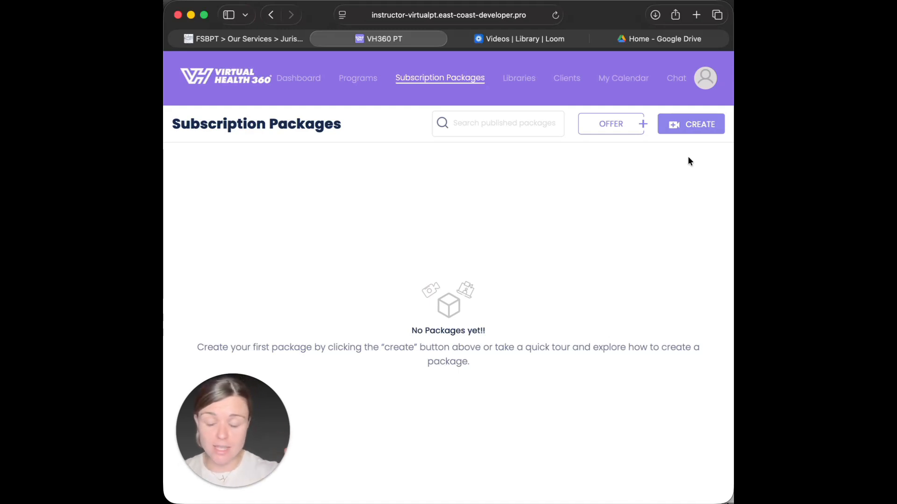
{"action": "left_click", "coordinate": [701, 127]}
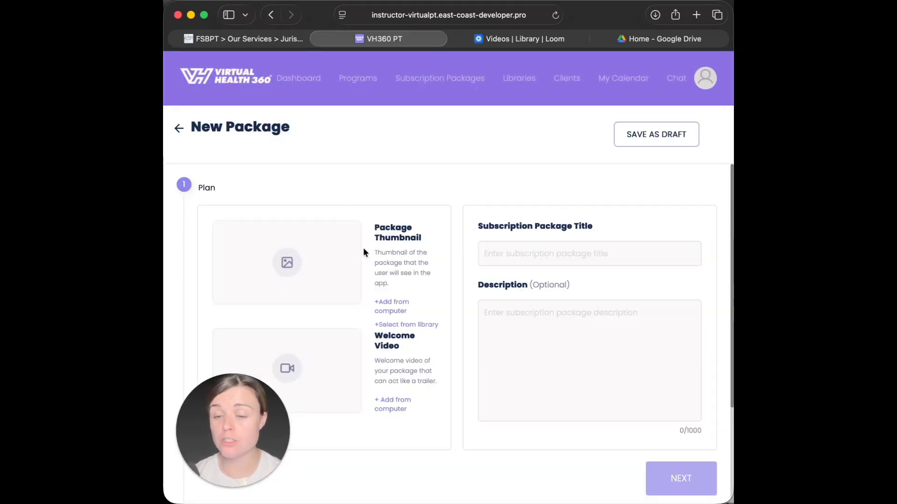
{"action": "left_click", "coordinate": [400, 327]}
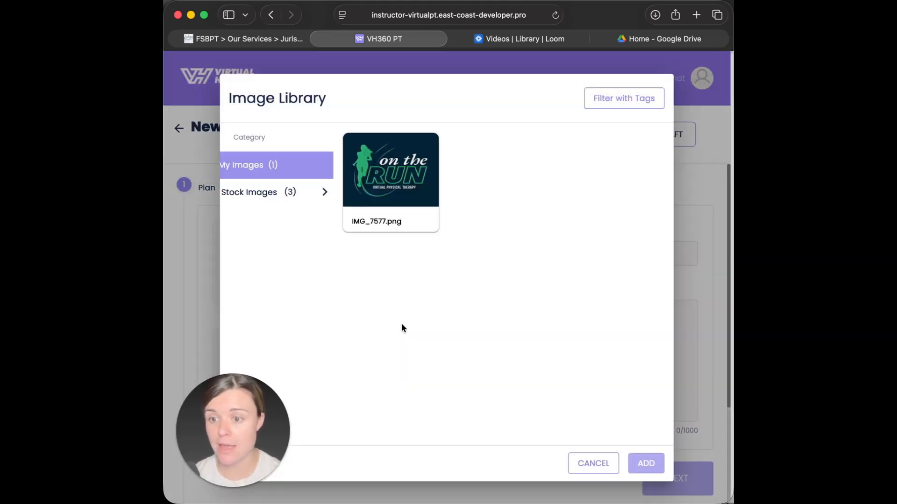
{"action": "left_click", "coordinate": [367, 188]}
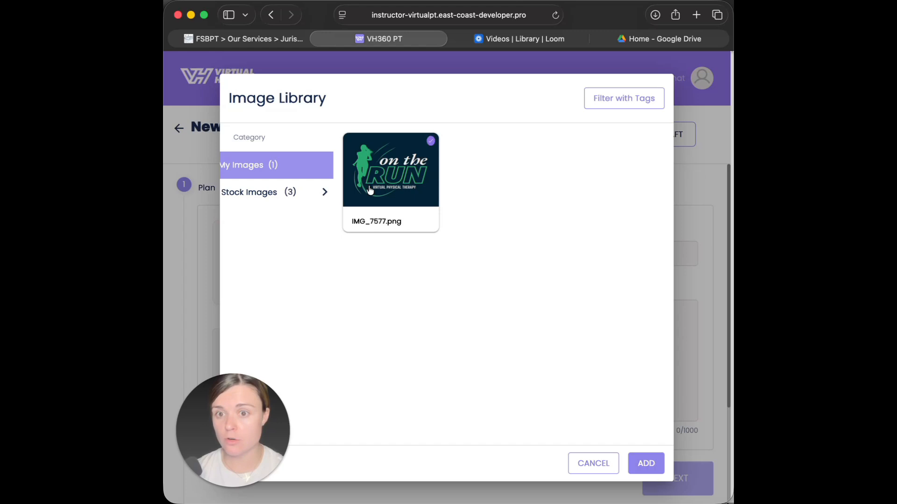
{"action": "left_click", "coordinate": [278, 197]}
{"action": "left_click", "coordinate": [282, 166]}
{"action": "left_click", "coordinate": [402, 177]}
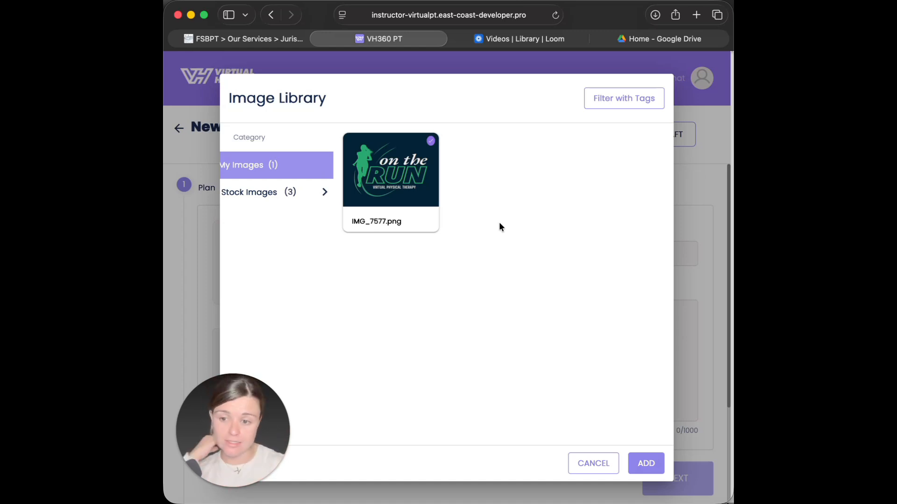
{"action": "left_click", "coordinate": [645, 465]}
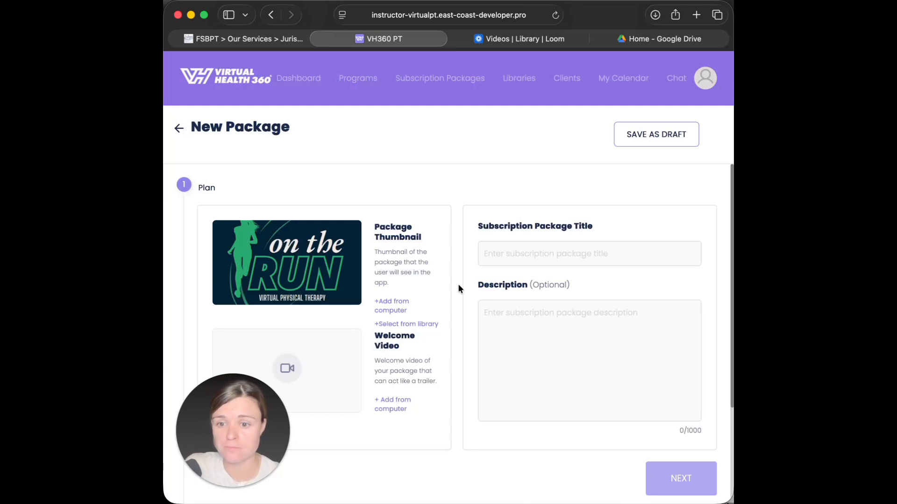
{"action": "left_click", "coordinate": [407, 325]}
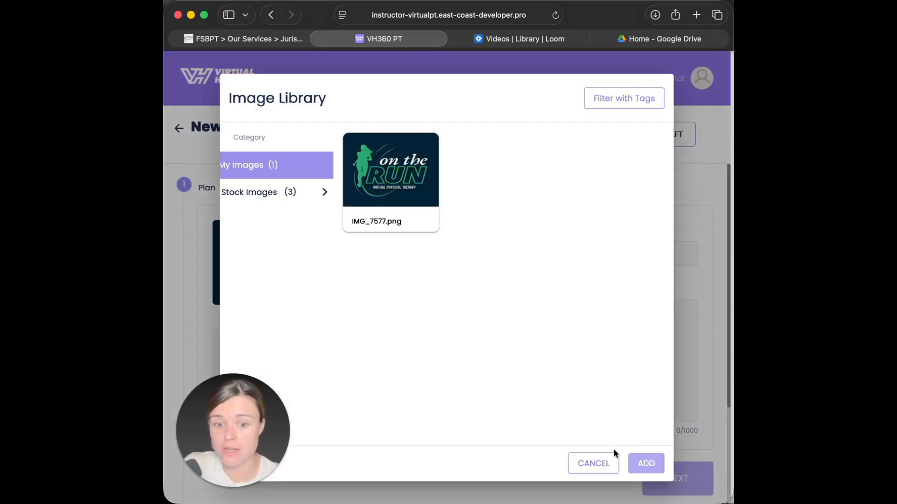
{"action": "left_click", "coordinate": [610, 470]}
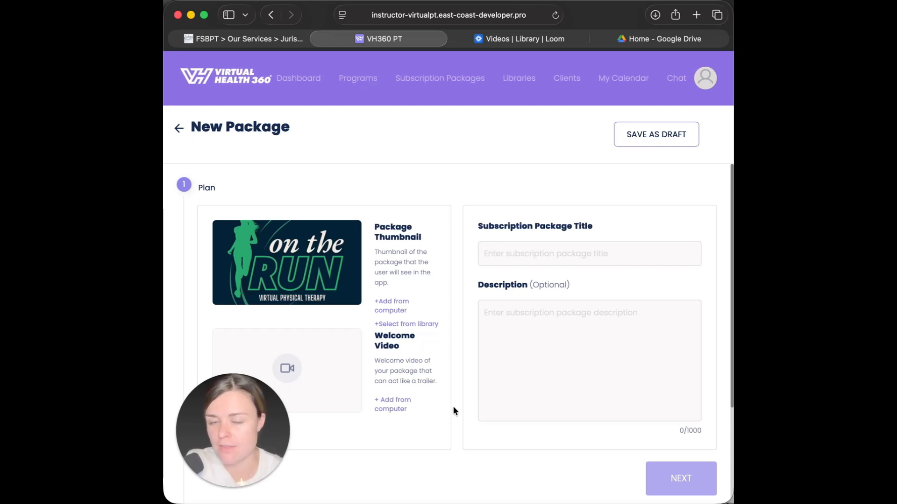
- Enter 'Custom premium package' as the subscription package title
{"action": "left_click", "coordinate": [551, 256]}
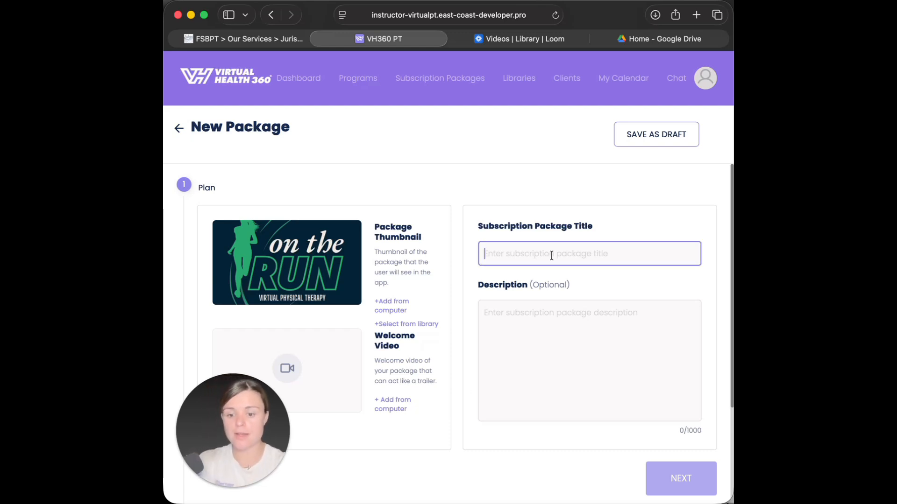
{"action": "type", "text": "Custom"}
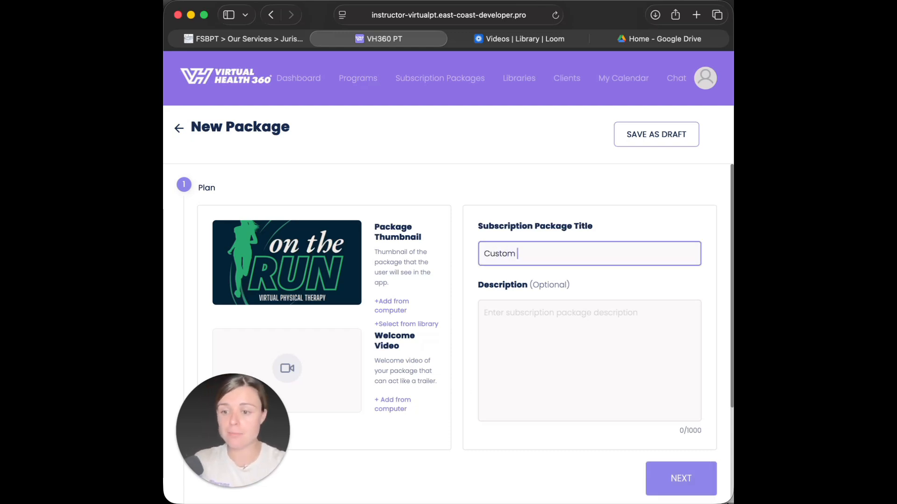
{"action": "type", "text": " premi"}
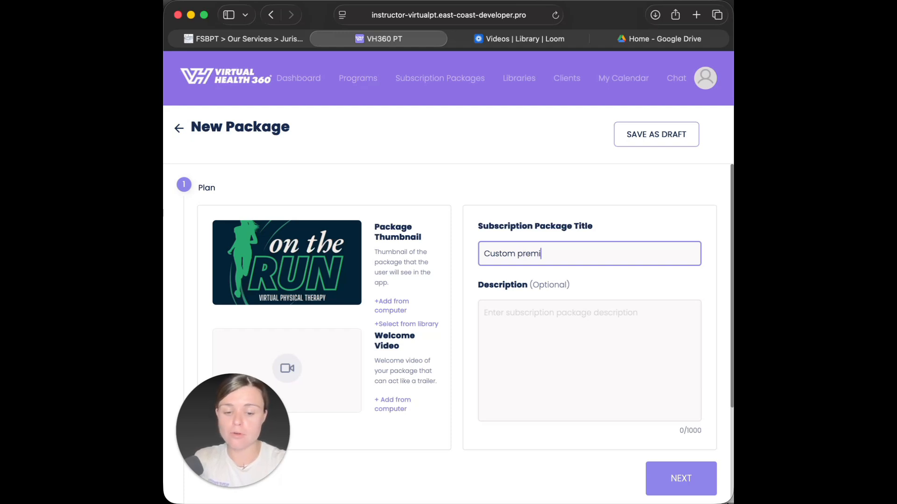
{"action": "type", "text": "um package"}
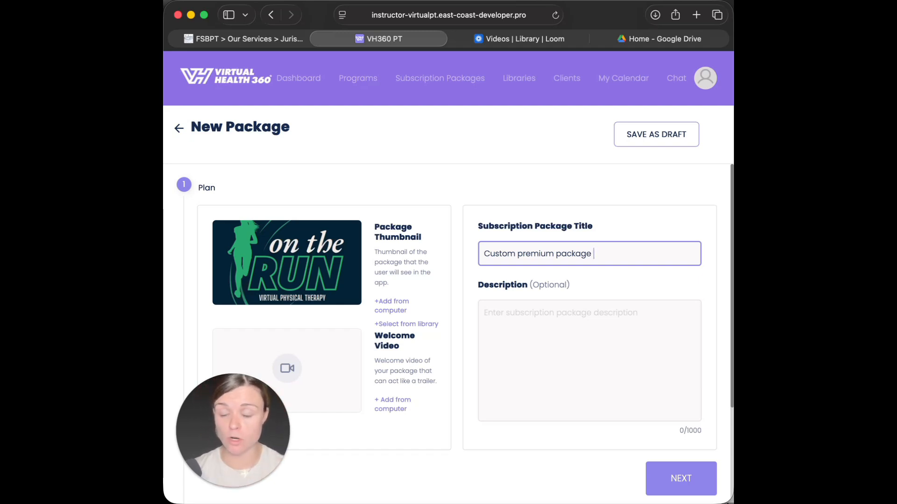
{"action": "left_click", "coordinate": [568, 313]}
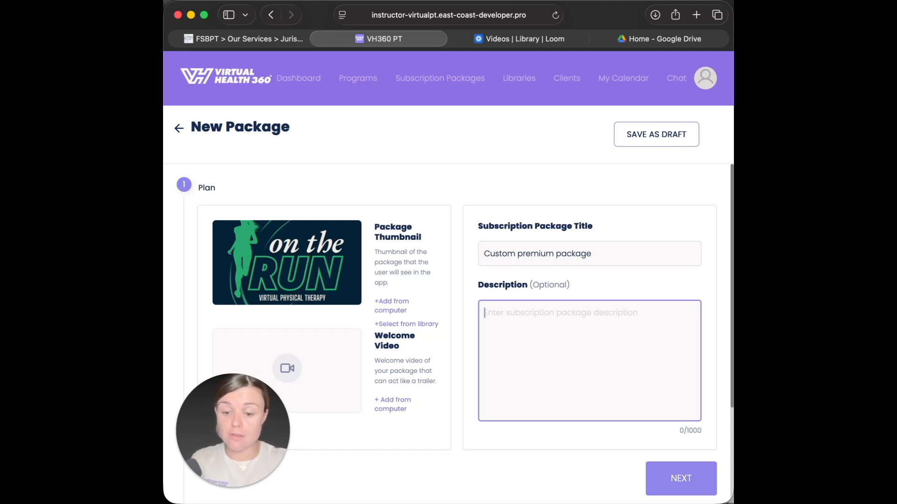
- Write the description 'Customized rehab program with nutrition coaching, 1 on 1 appointment style on a weekly cadence'
{"action": "type", "text": "C"}
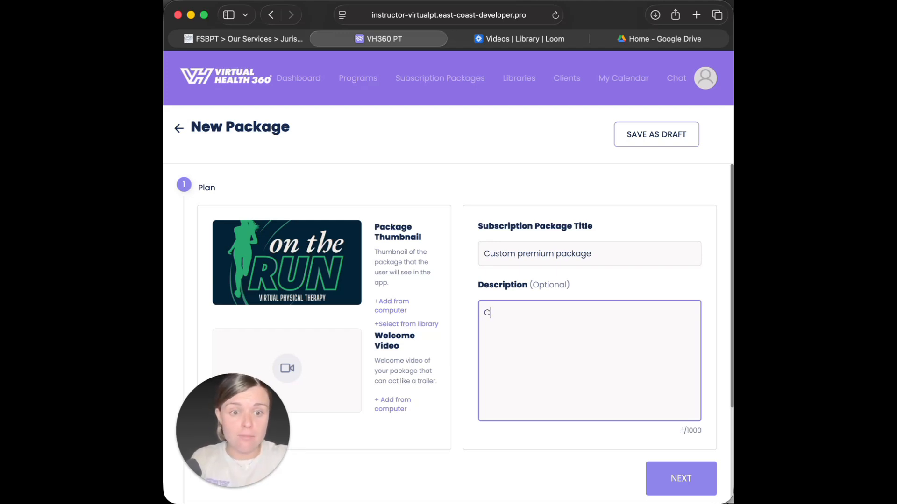
{"action": "type", "text": "ustomizz"}
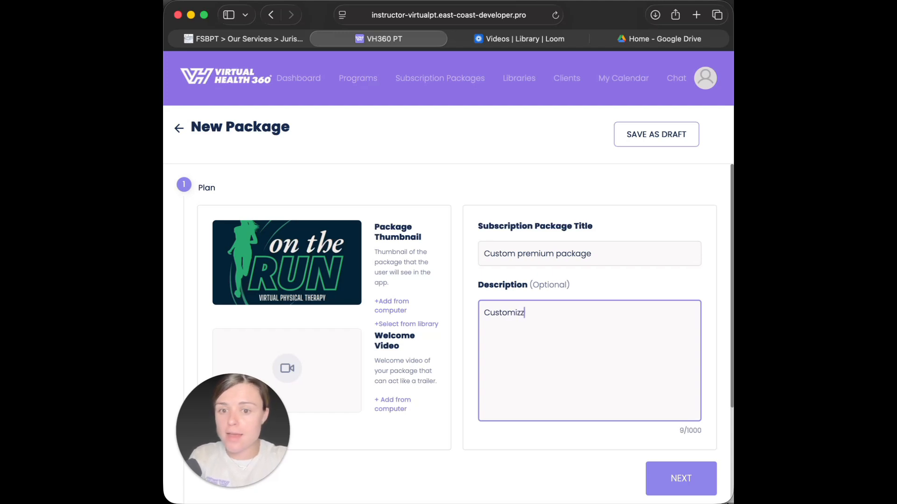
{"action": "key", "text": "BackSpace"}
{"action": "type", "text": "ed r"}
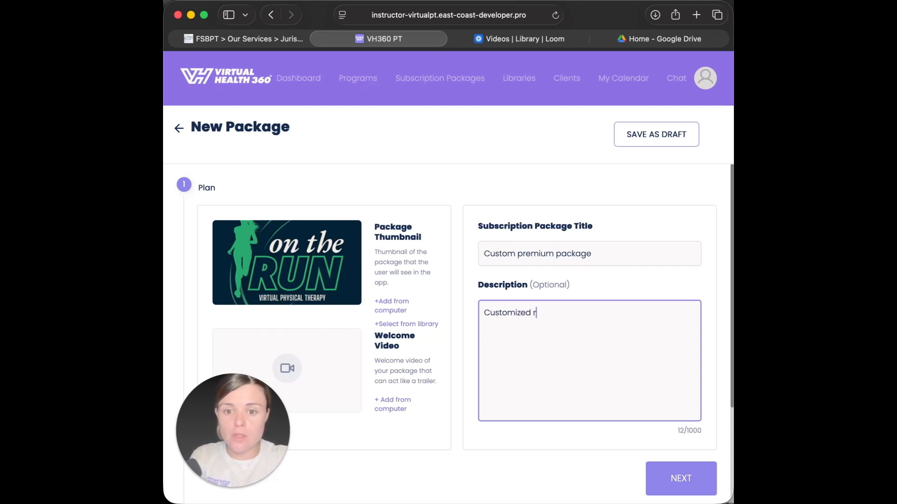
{"action": "type", "text": "ehab package"}
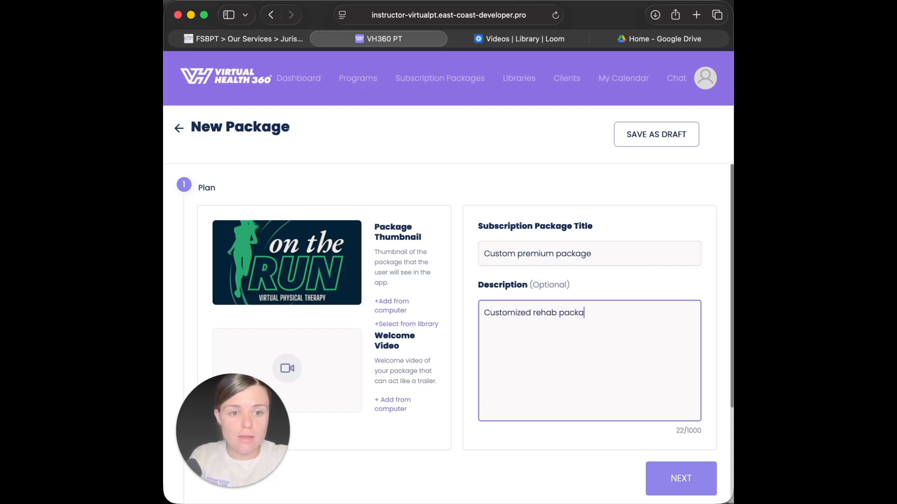
{"action": "key", "text": "BackSpace"}
{"action": "key", "text": "BackSpace"}
{"action": "key", "text": "BackSpace"}
{"action": "key", "text": "BackSpace"}
{"action": "key", "text": "BackSpace"}
{"action": "key", "text": "BackSpace"}
{"action": "key", "text": "BackSpace"}
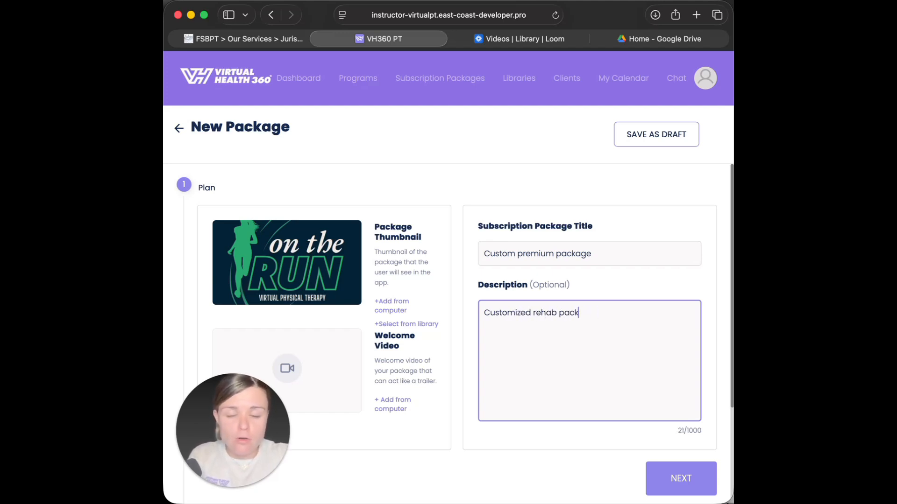
{"action": "type", "text": "rogram "}
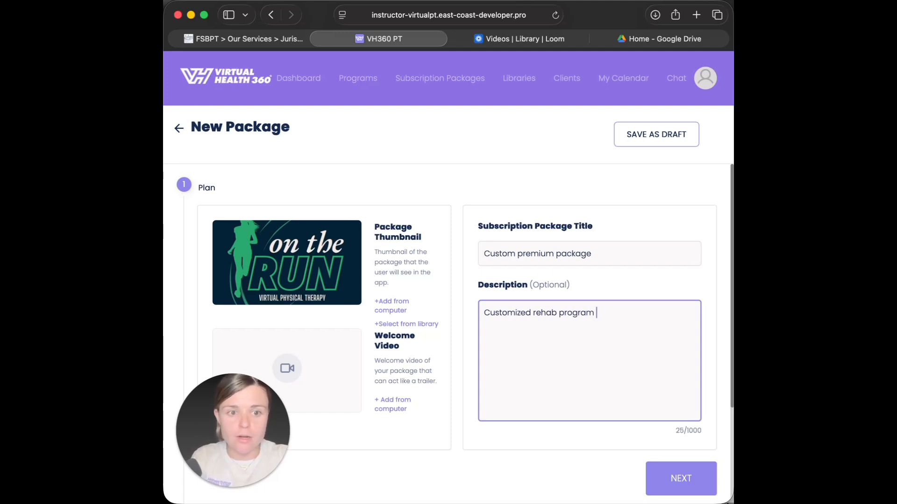
{"action": "type", "text": "with nutrition "}
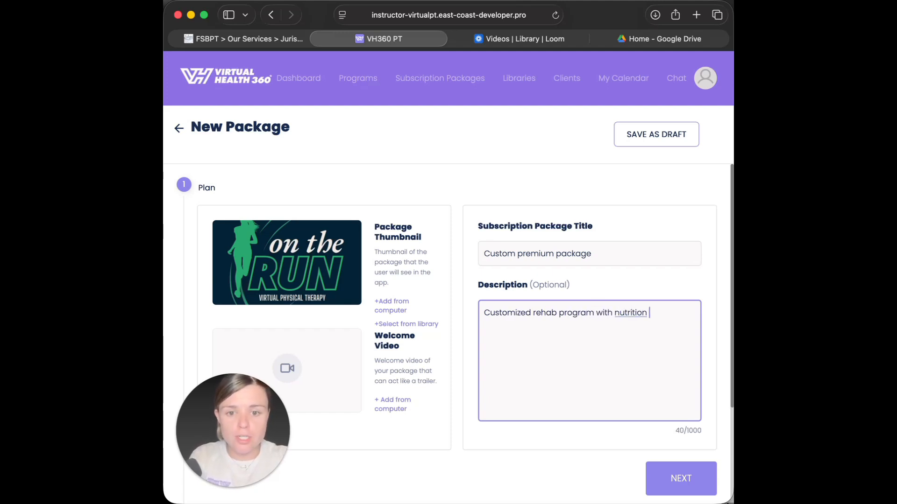
{"action": "type", "text": "coaching, "}
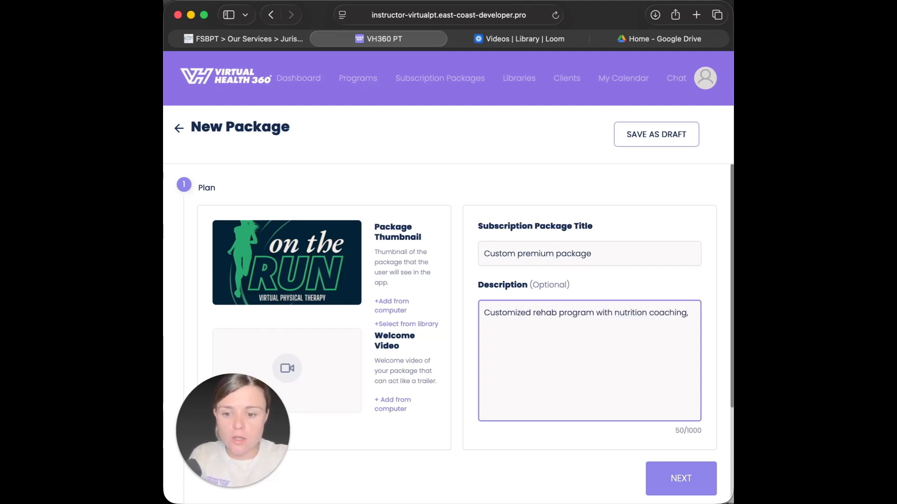
{"action": "type", "text": "1 on 1 appoinemtn"}
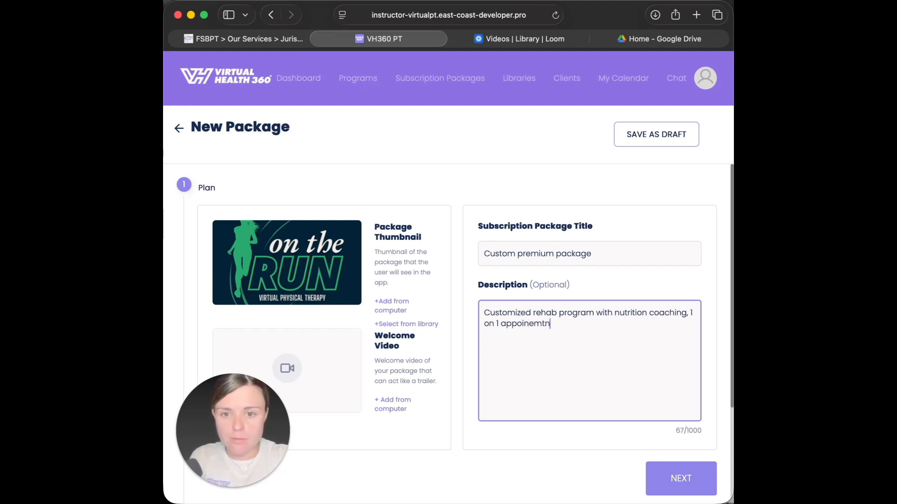
{"action": "key", "text": "BackSpace"}
{"action": "key", "text": "BackSpace"}
{"action": "key", "text": "BackSpace"}
{"action": "key", "text": "BackSpace"}
{"action": "type", "text": "tment"}
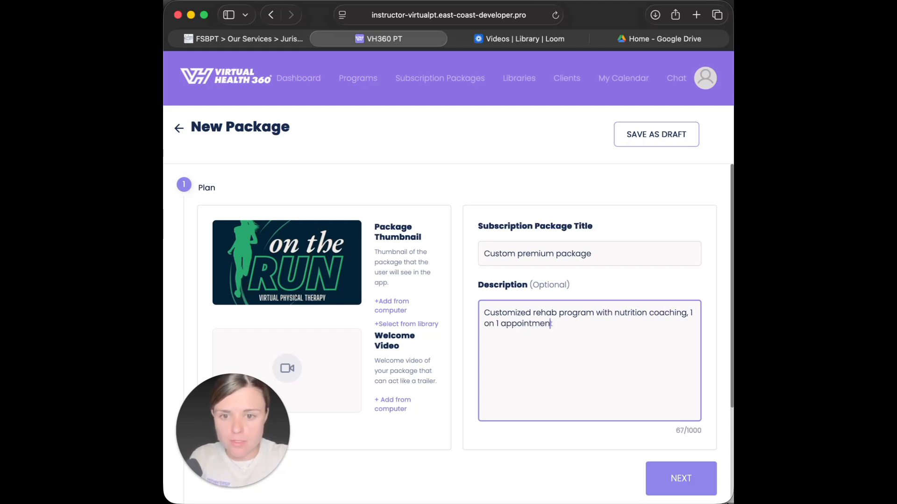
{"action": "type", "text": "t style "}
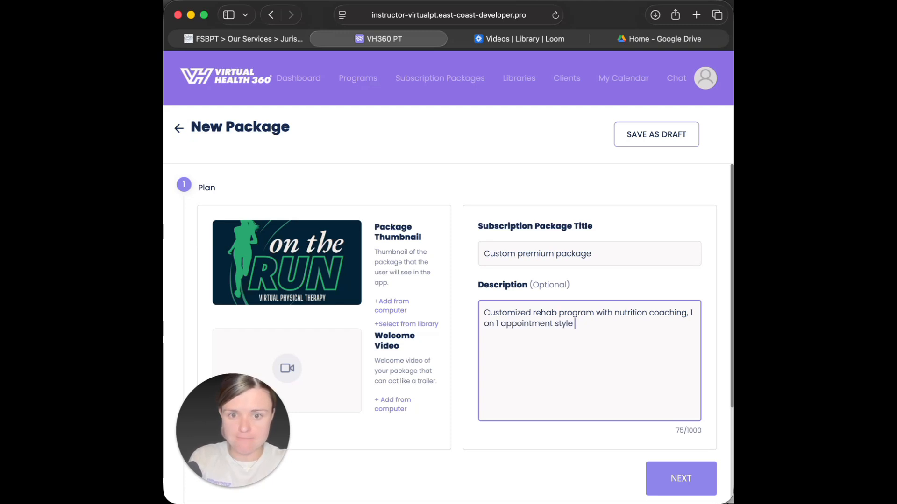
{"action": "type", "text": "on a weekly cade"}
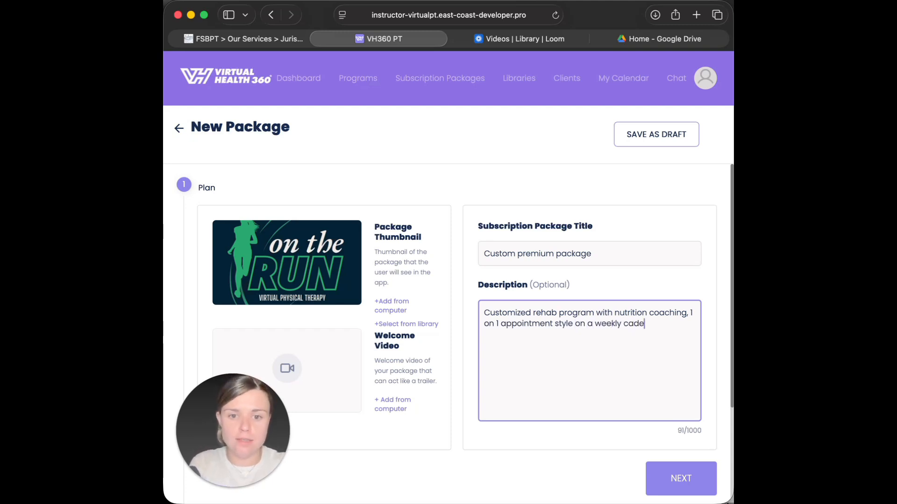
{"action": "type", "text": "nce"}
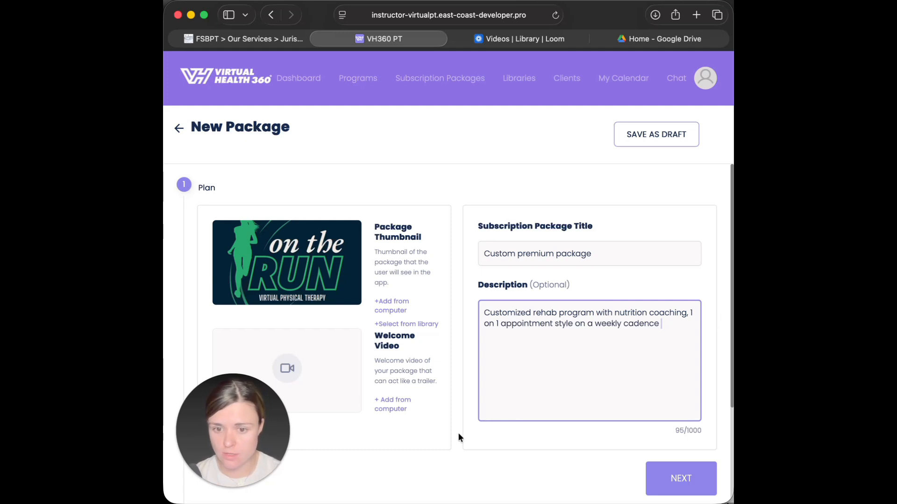
{"action": "scroll", "coordinate": [458, 437], "scroll_direction": "down", "scroll_amount": 2}
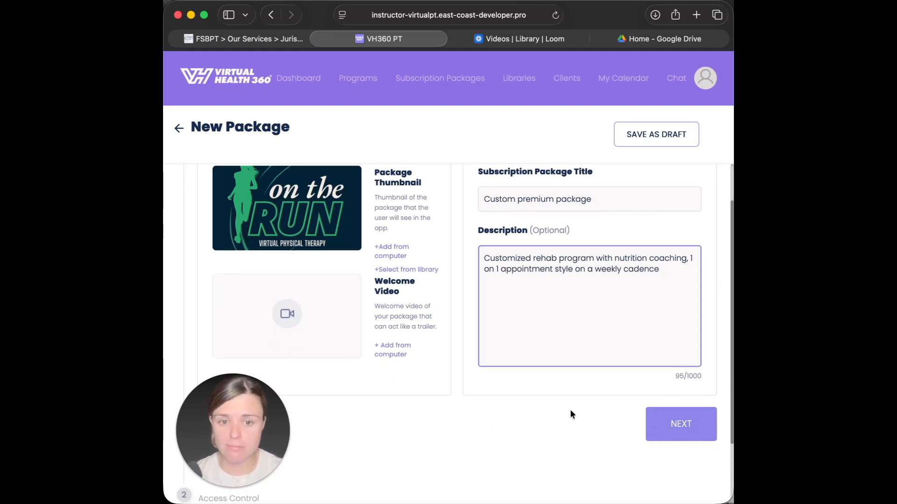
- Advance past Plan and Access Control, keeping access Unlisted (Default)
{"action": "left_click", "coordinate": [690, 422]}
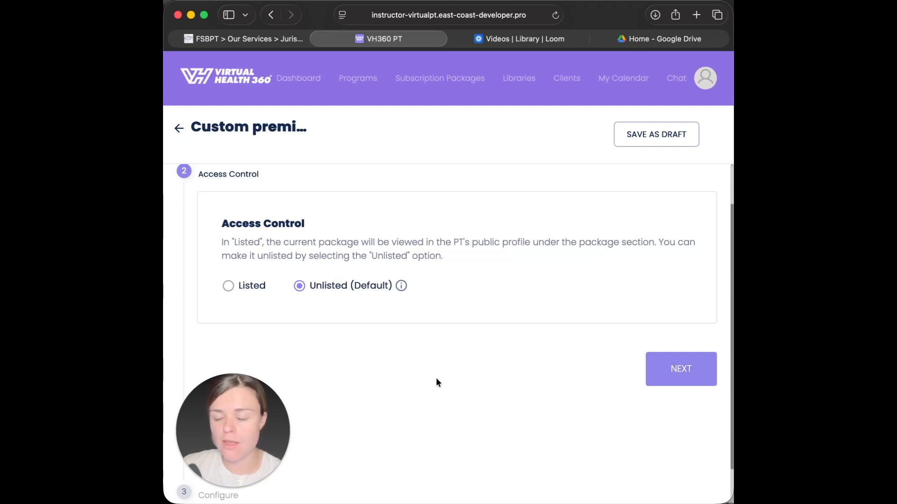
{"action": "left_click", "coordinate": [689, 371]}
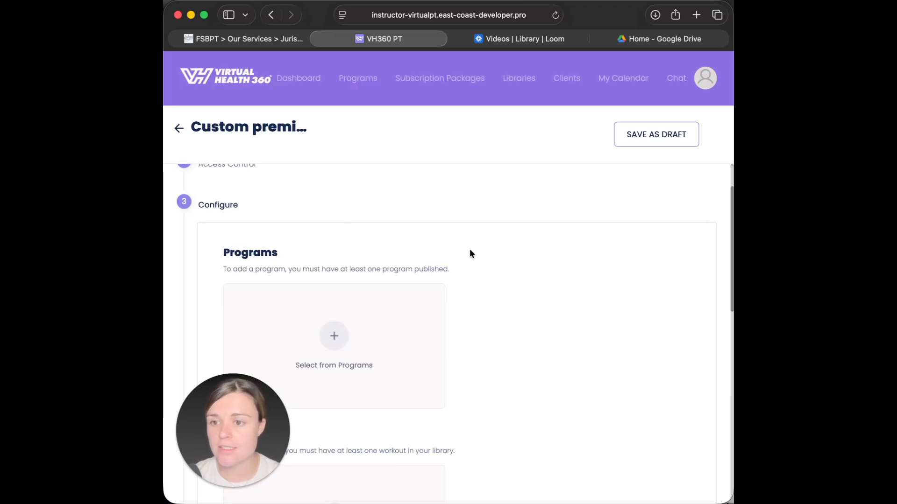
- Scroll past Programs, Workouts and Attachments and add Session 1 under Live Sessions
{"action": "scroll", "coordinate": [513, 311], "scroll_direction": "down", "scroll_amount": 3}
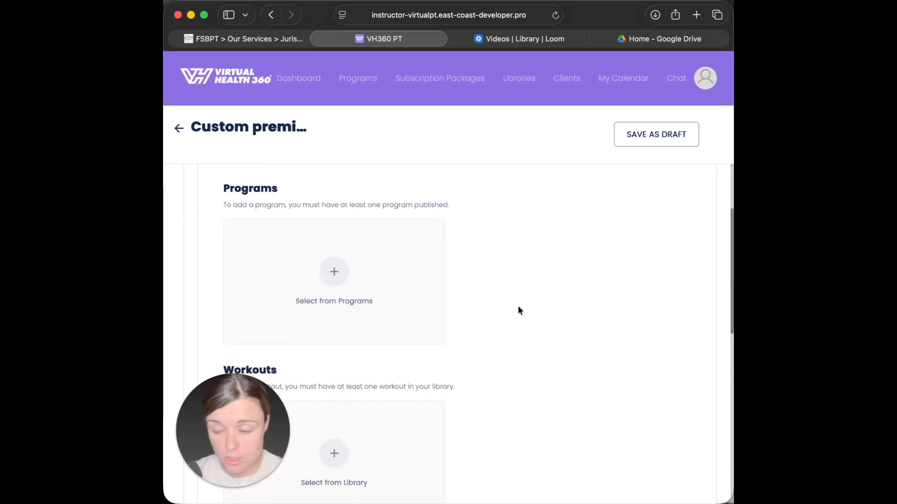
{"action": "scroll", "coordinate": [495, 337], "scroll_direction": "down", "scroll_amount": 5}
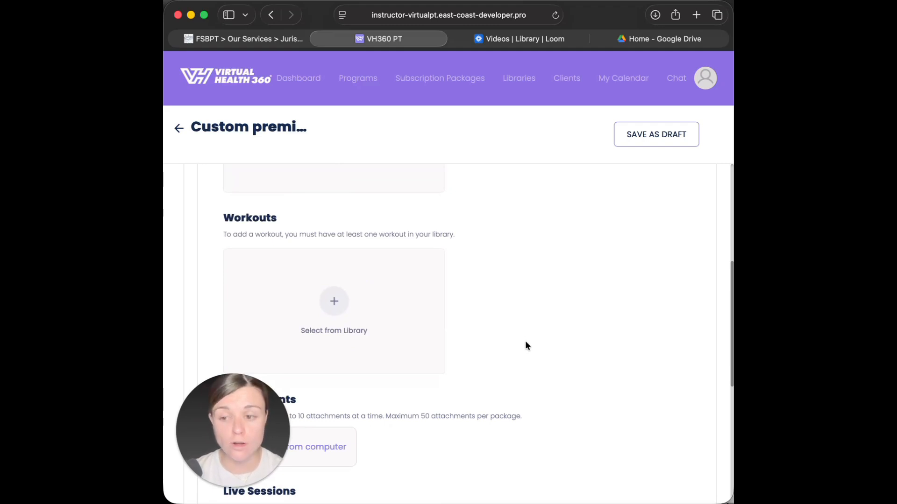
{"action": "scroll", "coordinate": [525, 343], "scroll_direction": "down", "scroll_amount": 5}
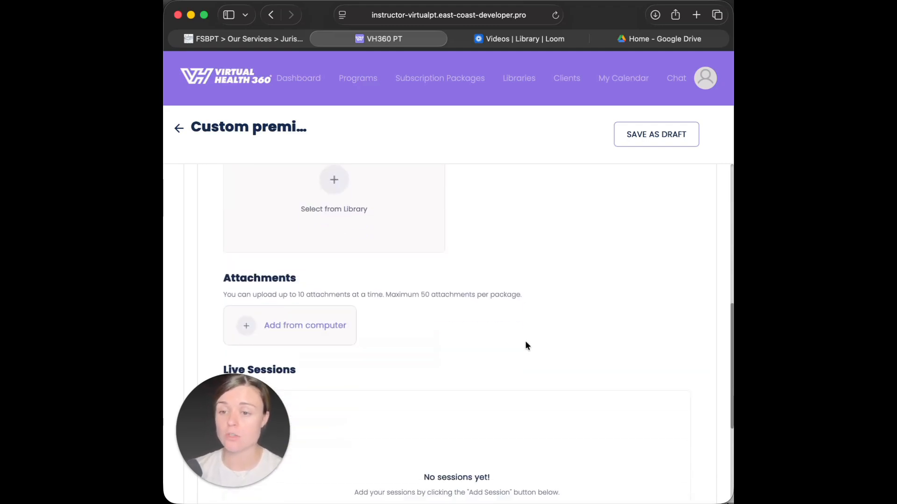
{"action": "scroll", "coordinate": [450, 330], "scroll_direction": "down", "scroll_amount": 1}
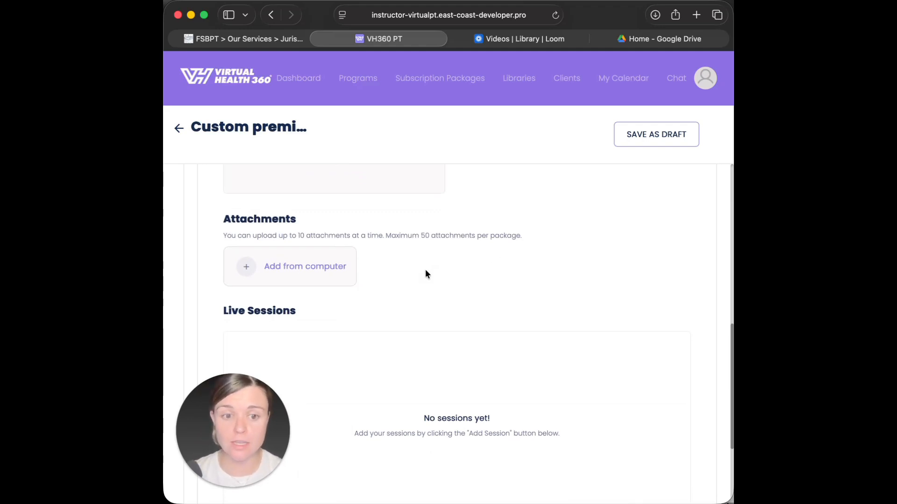
{"action": "scroll", "coordinate": [425, 269], "scroll_direction": "up", "scroll_amount": 5}
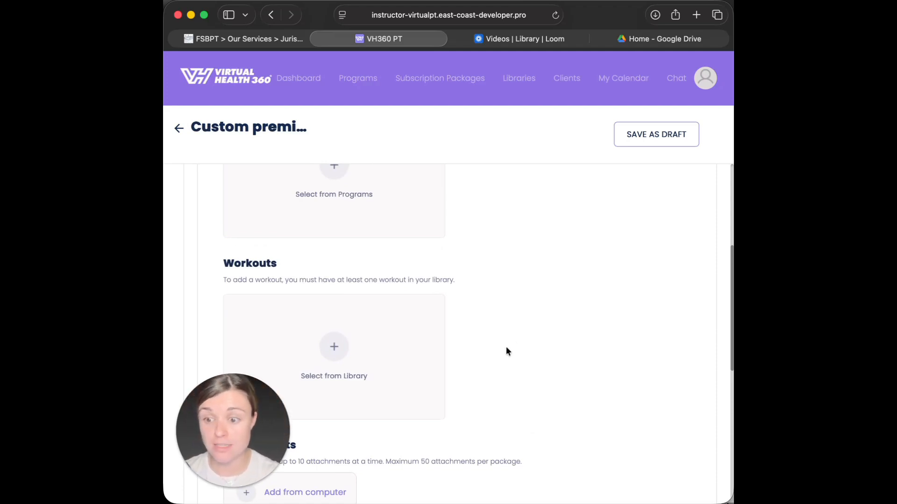
{"action": "scroll", "coordinate": [507, 350], "scroll_direction": "down", "scroll_amount": 10}
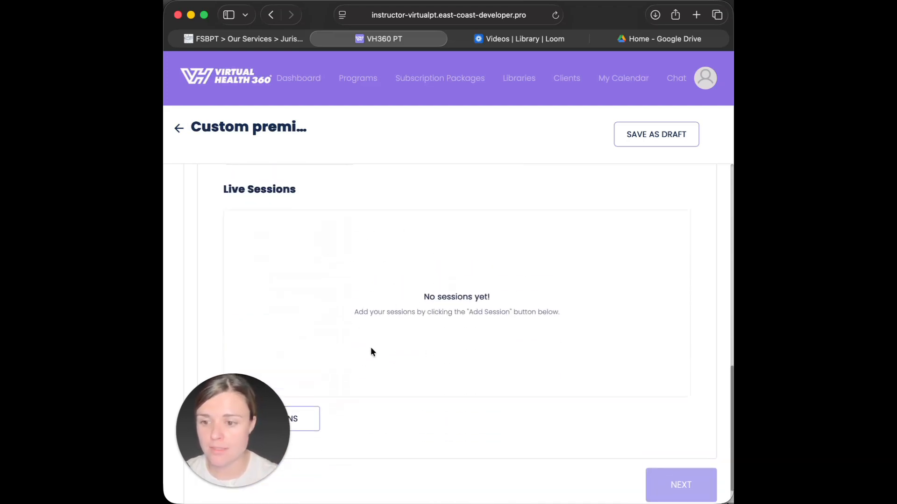
{"action": "scroll", "coordinate": [410, 335], "scroll_direction": "down", "scroll_amount": 4}
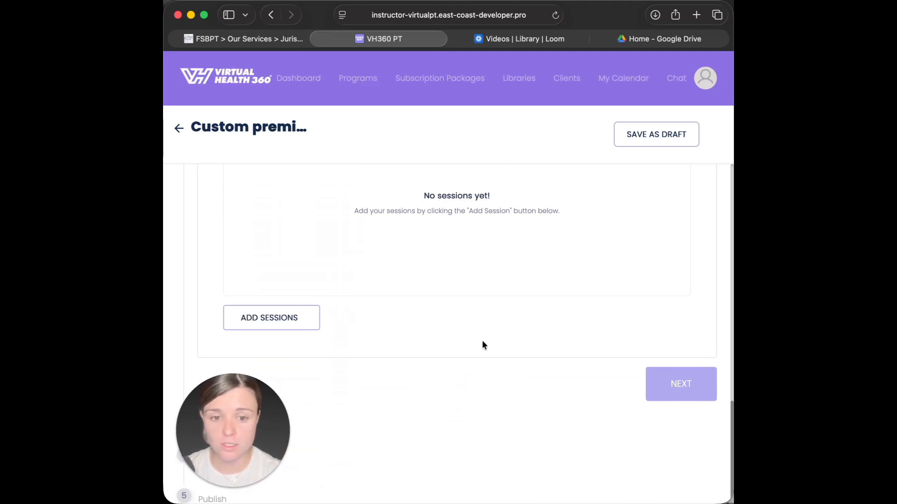
{"action": "left_click", "coordinate": [265, 321]}
- Make Session 1 a PT Check In Appointment named as a check-in with the doctor
{"action": "scroll", "coordinate": [527, 286], "scroll_direction": "up", "scroll_amount": 3}
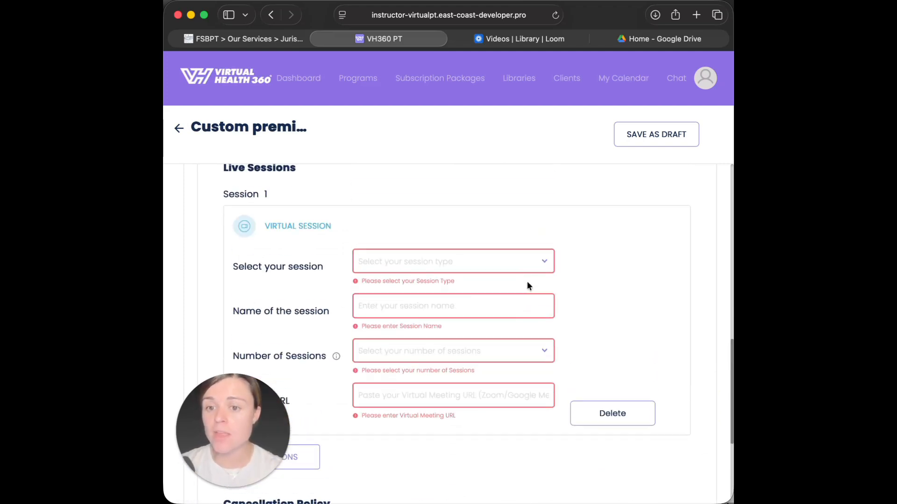
{"action": "left_click", "coordinate": [546, 262]}
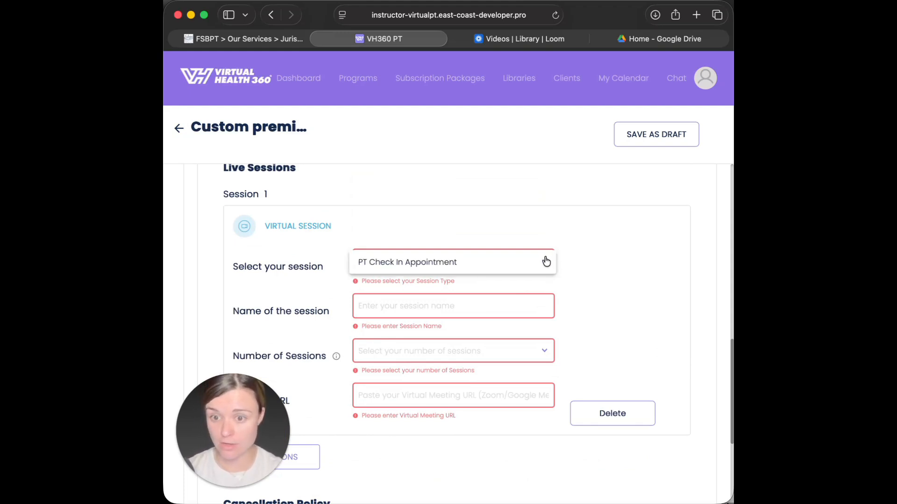
{"action": "left_click", "coordinate": [457, 263]}
{"action": "left_click", "coordinate": [438, 303]}
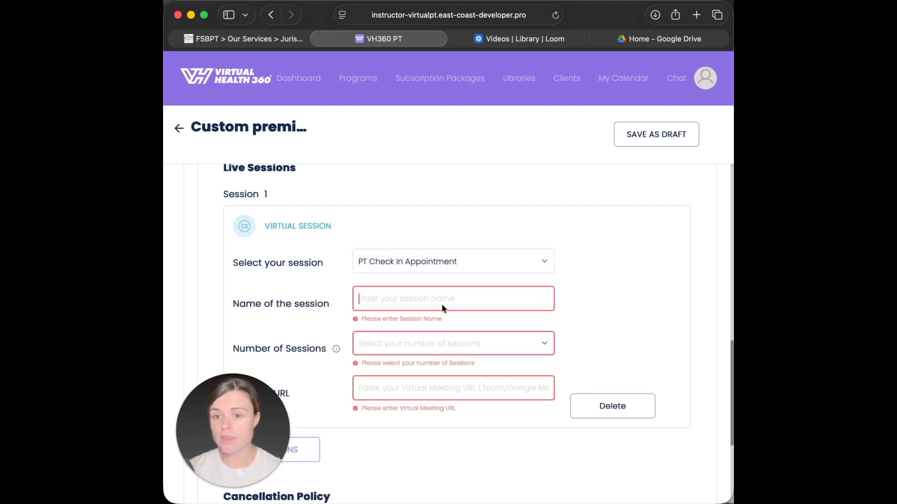
{"action": "type", "text": "Check in"}
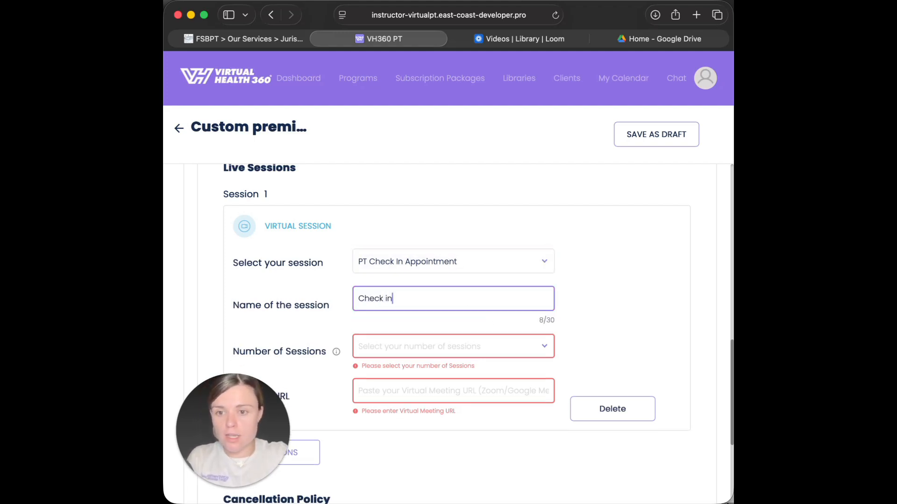
{"action": "type", "text": " with Dr. Shelby"}
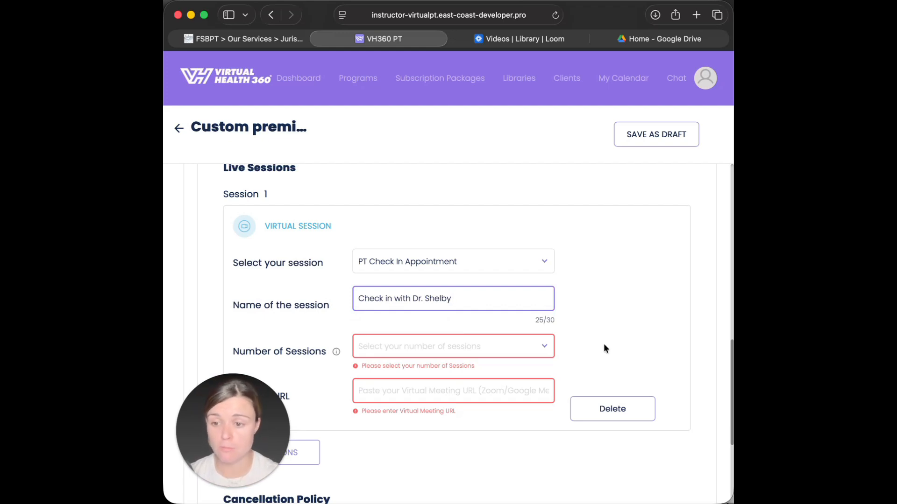
- Set the session's Number of Sessions to 4 per package period
{"action": "scroll", "coordinate": [463, 283], "scroll_direction": "down", "scroll_amount": 2}
{"action": "left_click", "coordinate": [453, 299]}
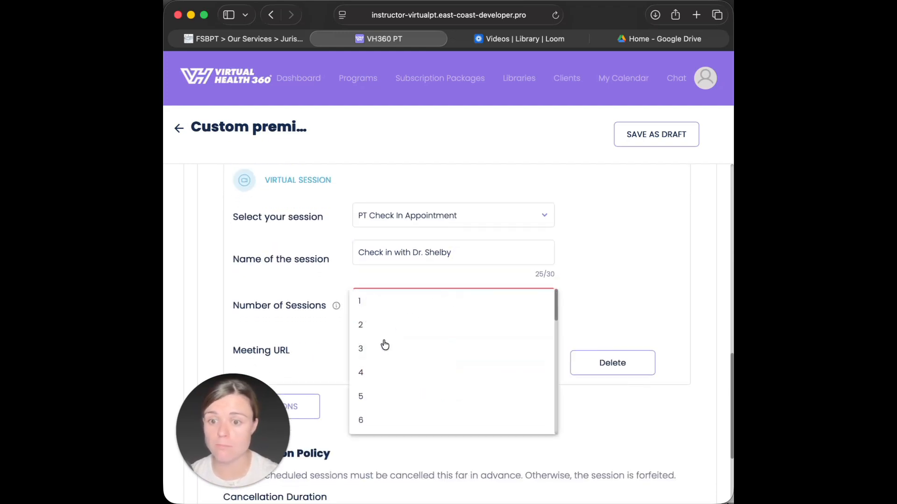
{"action": "left_click", "coordinate": [372, 376]}
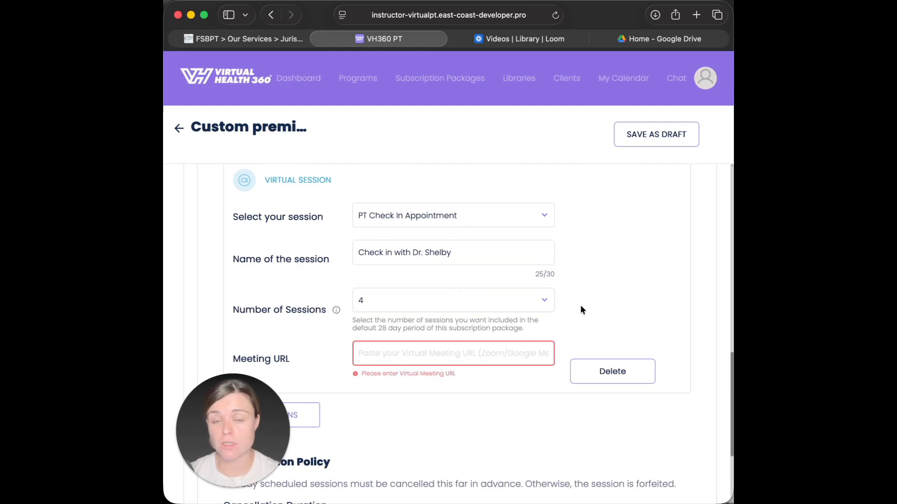
{"action": "left_click", "coordinate": [497, 301]}
{"action": "left_click", "coordinate": [423, 302]}
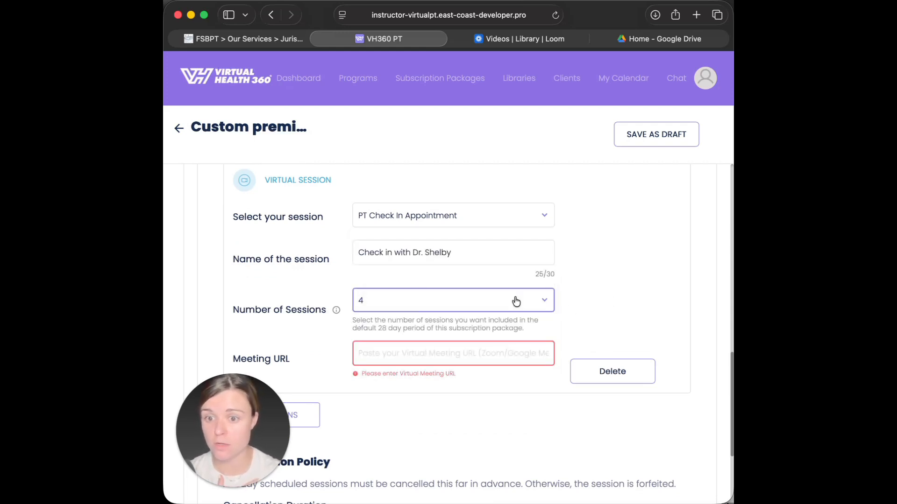
{"action": "scroll", "coordinate": [601, 318], "scroll_direction": "down", "scroll_amount": 2}
{"action": "left_click", "coordinate": [436, 276]}
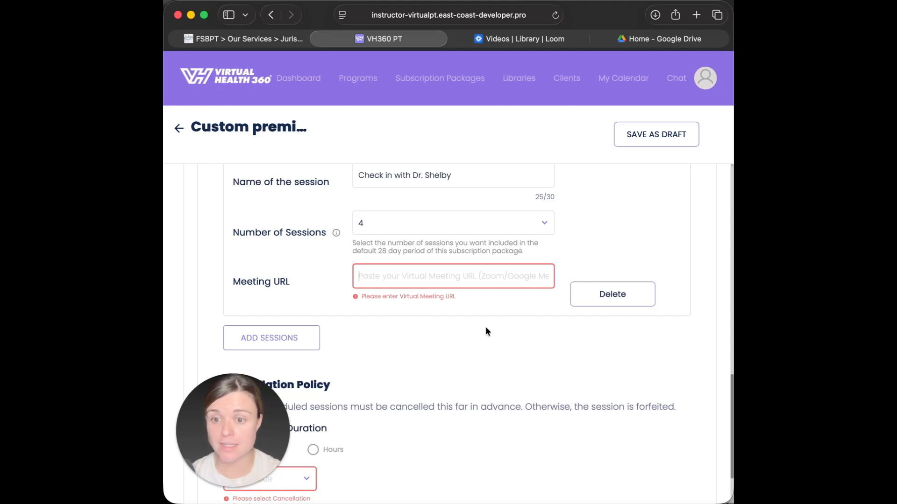
- Paste the Zoom link copied from Notes into Session 1's Meeting URL
{"action": "left_click", "coordinate": [363, 503]}
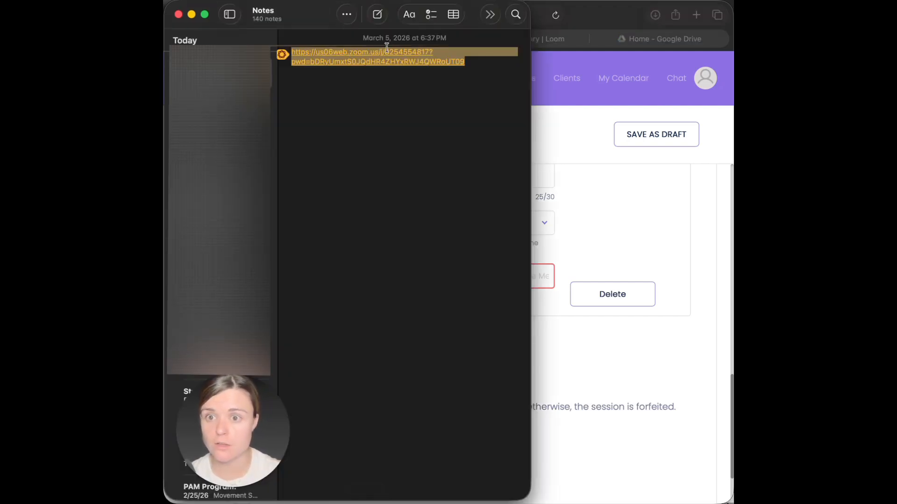
{"action": "key", "text": "super+Tab"}
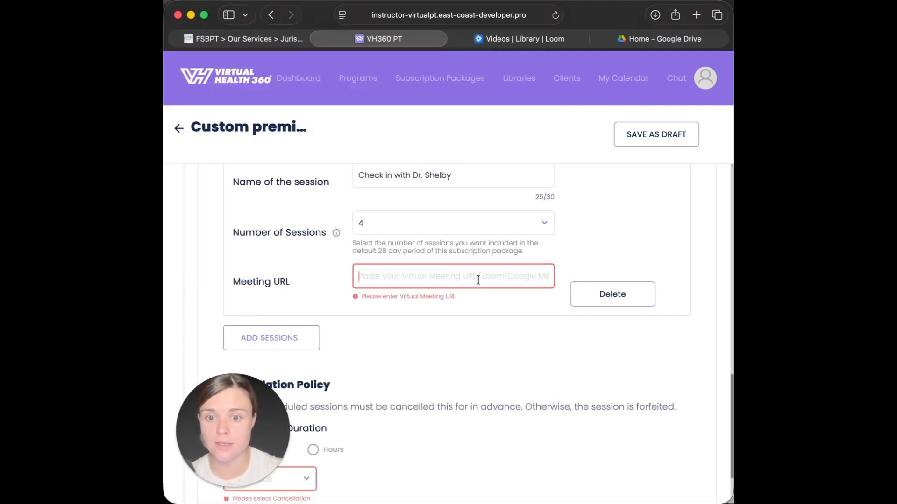
{"action": "key", "text": "super+v"}
{"action": "left_click", "coordinate": [483, 323]}
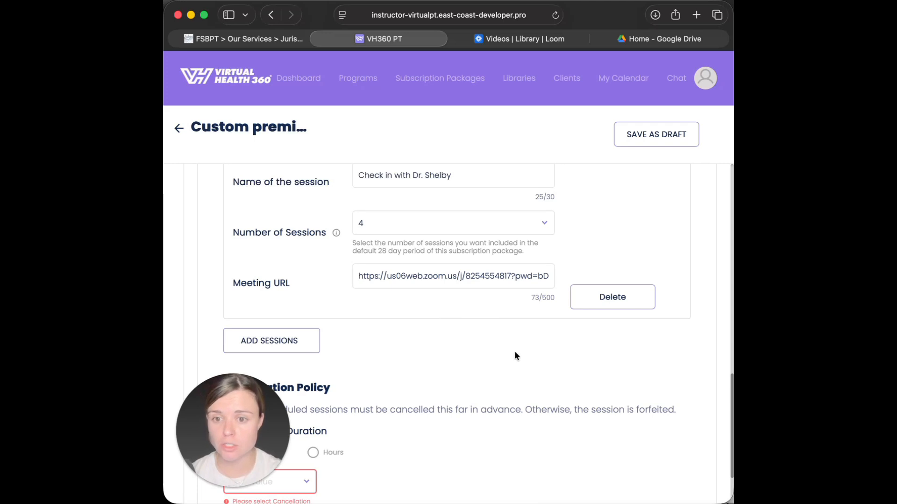
{"action": "scroll", "coordinate": [514, 359], "scroll_direction": "up", "scroll_amount": 4}
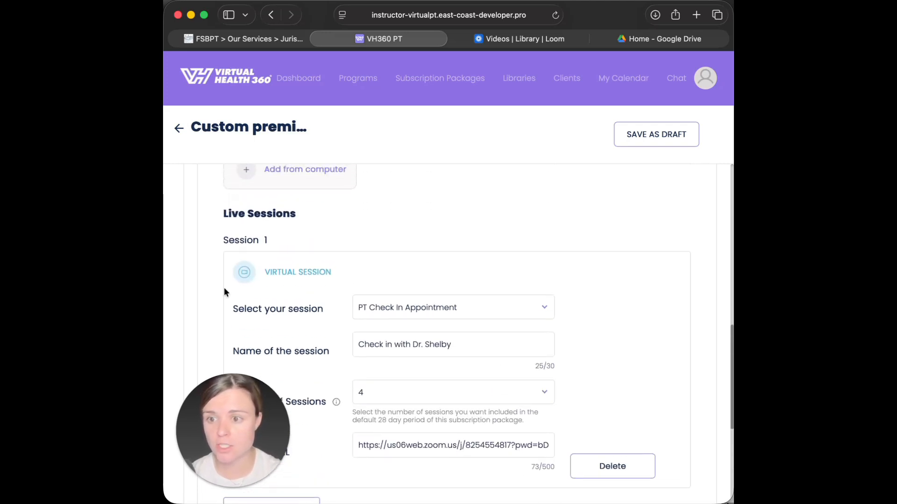
{"action": "scroll", "coordinate": [347, 346], "scroll_direction": "down", "scroll_amount": 8}
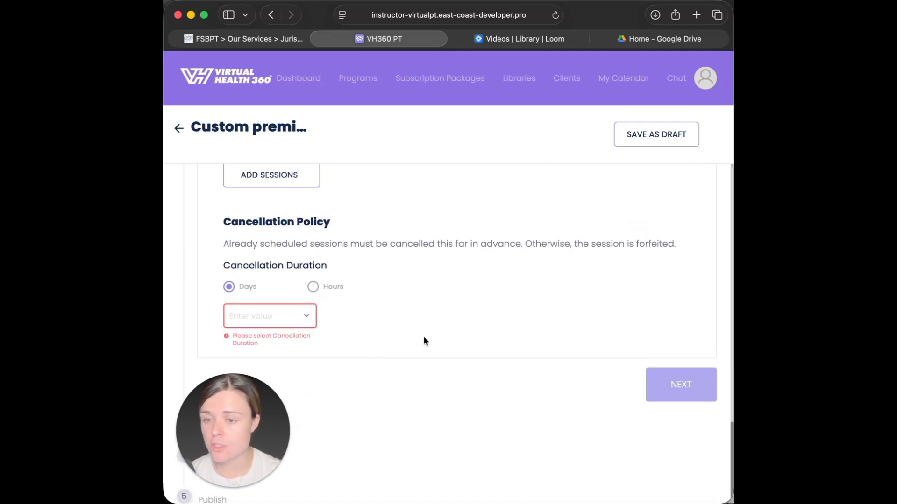
- Set the cancellation duration to 1 day and finish the Configure step
{"action": "left_click", "coordinate": [309, 316]}
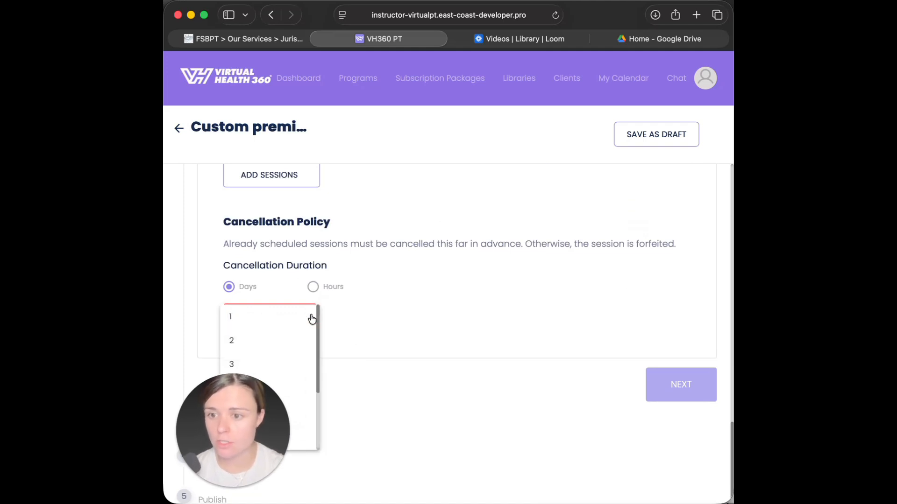
{"action": "left_click", "coordinate": [285, 316]}
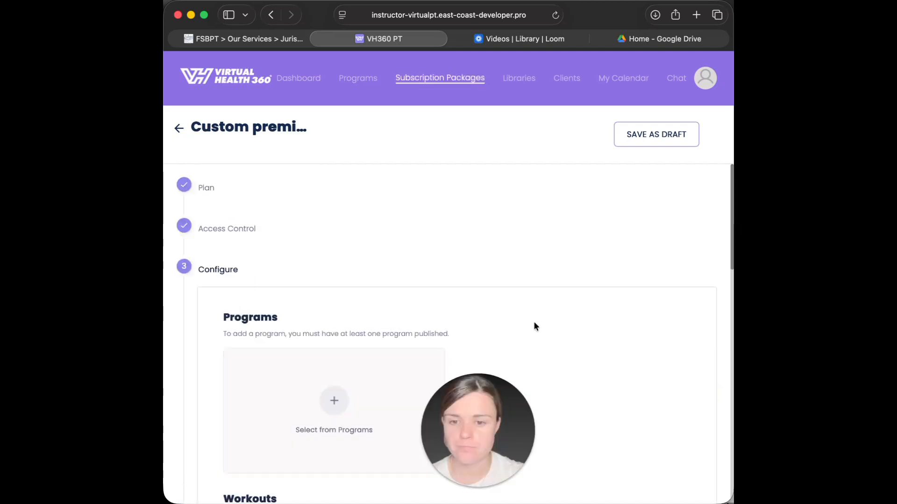
{"action": "scroll", "coordinate": [534, 326], "scroll_direction": "down", "scroll_amount": 10}
{"action": "scroll", "coordinate": [535, 326], "scroll_direction": "up", "scroll_amount": 2}
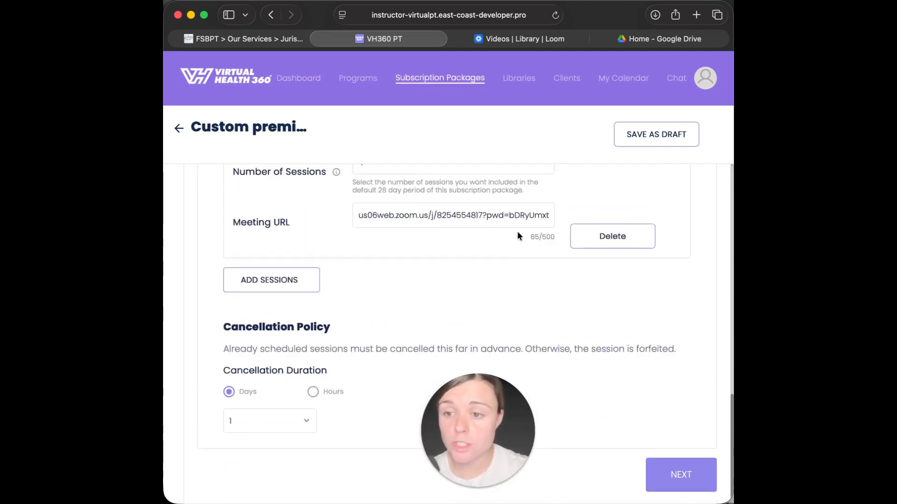
{"action": "scroll", "coordinate": [521, 238], "scroll_direction": "up", "scroll_amount": 8}
{"action": "scroll", "coordinate": [488, 326], "scroll_direction": "down", "scroll_amount": 3}
{"action": "scroll", "coordinate": [483, 327], "scroll_direction": "down", "scroll_amount": 5}
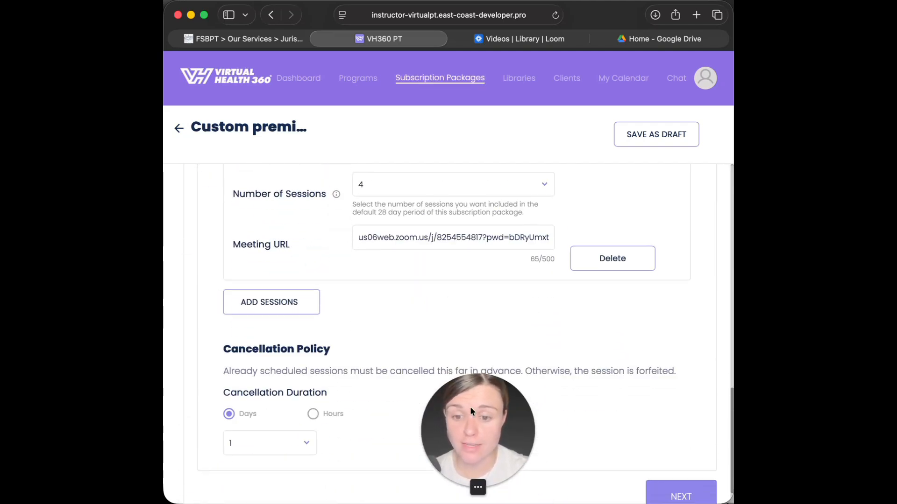
{"action": "scroll", "coordinate": [570, 408], "scroll_direction": "down", "scroll_amount": 3}
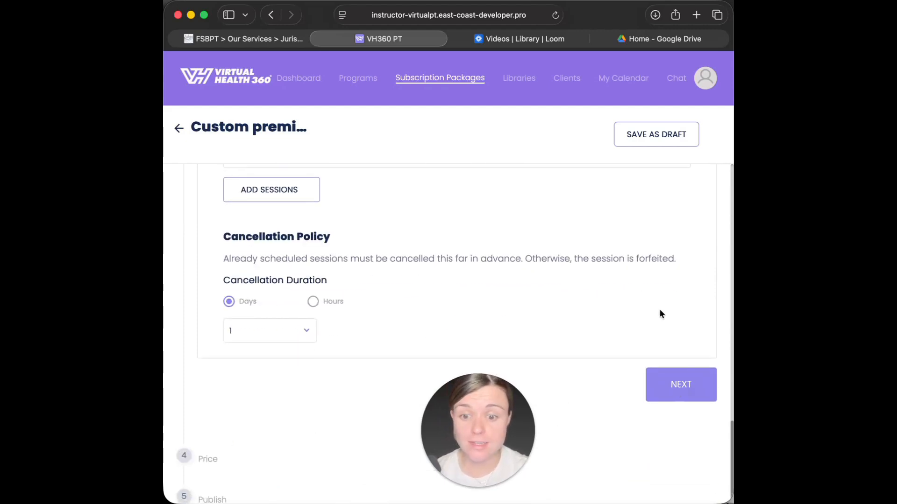
{"action": "left_click", "coordinate": [682, 388]}
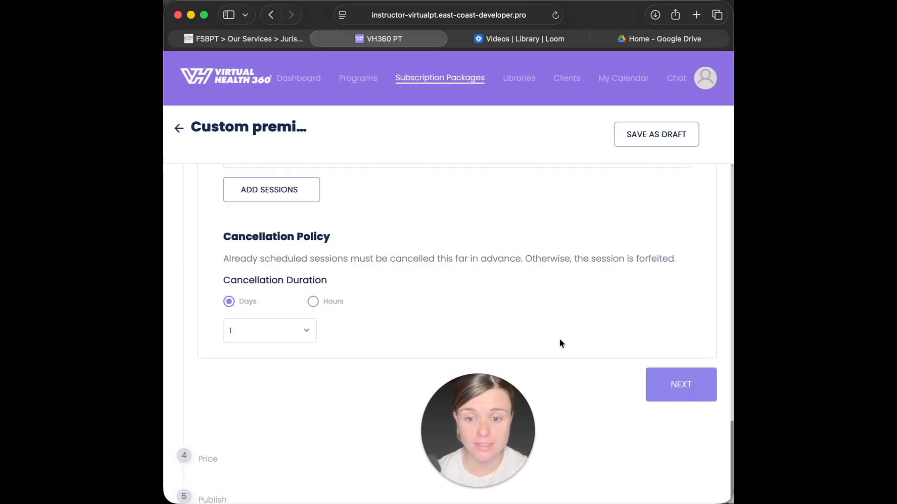
- Price the package at $500.00, yielding $470.20 revenue after platform and card charges
{"action": "left_click", "coordinate": [186, 456]}
{"action": "scroll", "coordinate": [402, 265], "scroll_direction": "up", "scroll_amount": 1}
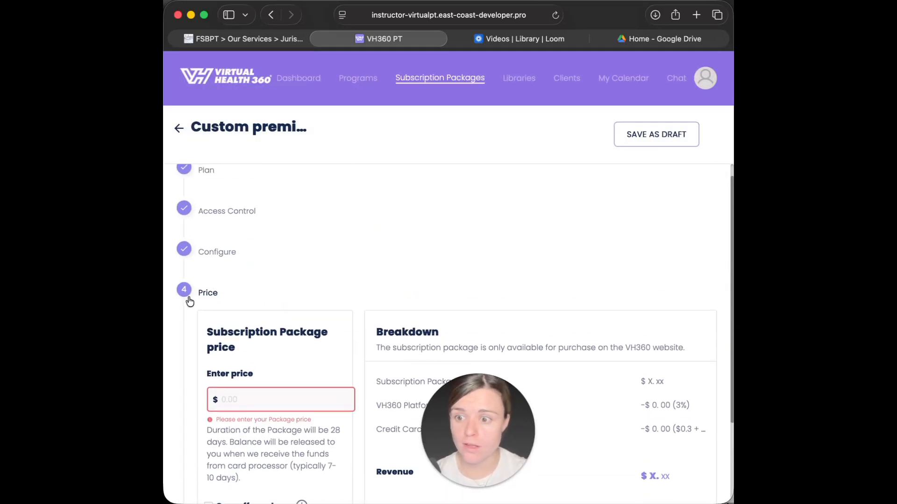
{"action": "scroll", "coordinate": [388, 290], "scroll_direction": "down", "scroll_amount": 3}
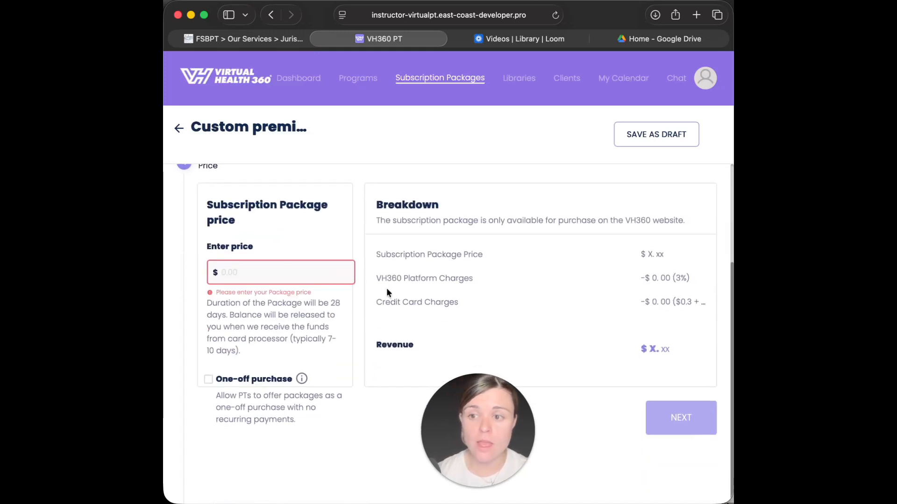
{"action": "left_click", "coordinate": [311, 273]}
{"action": "type", "text": "500.00"}
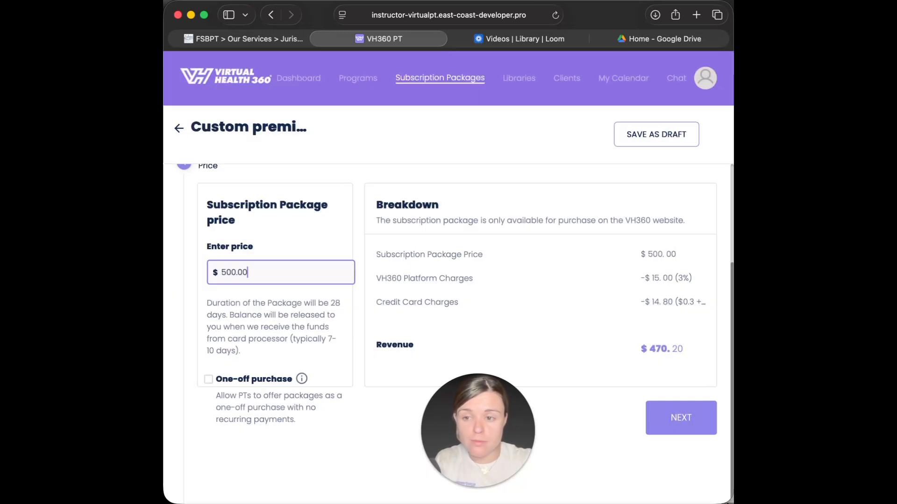
{"action": "left_click", "coordinate": [443, 278]}
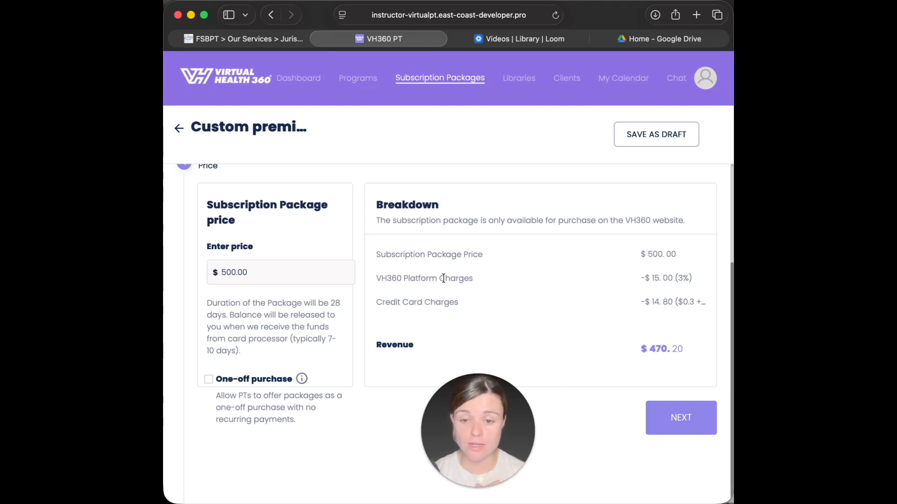
{"action": "left_click", "coordinate": [282, 273]}
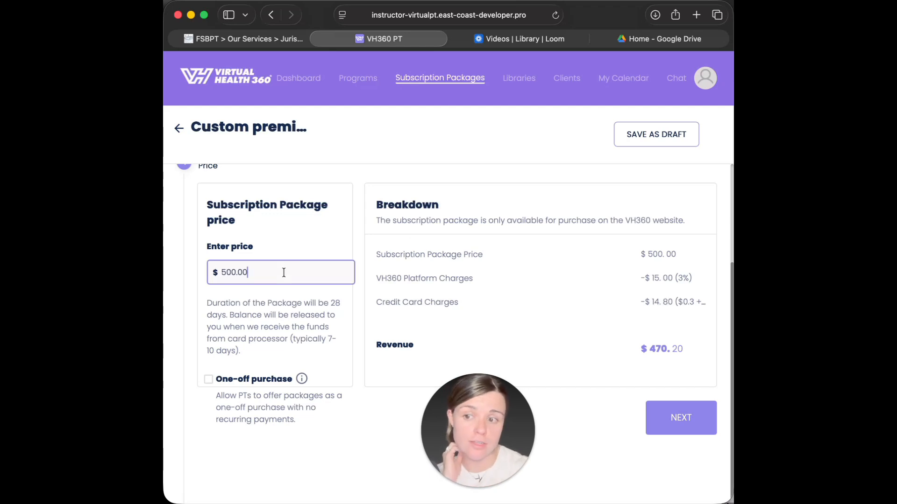
{"action": "left_click", "coordinate": [361, 394]}
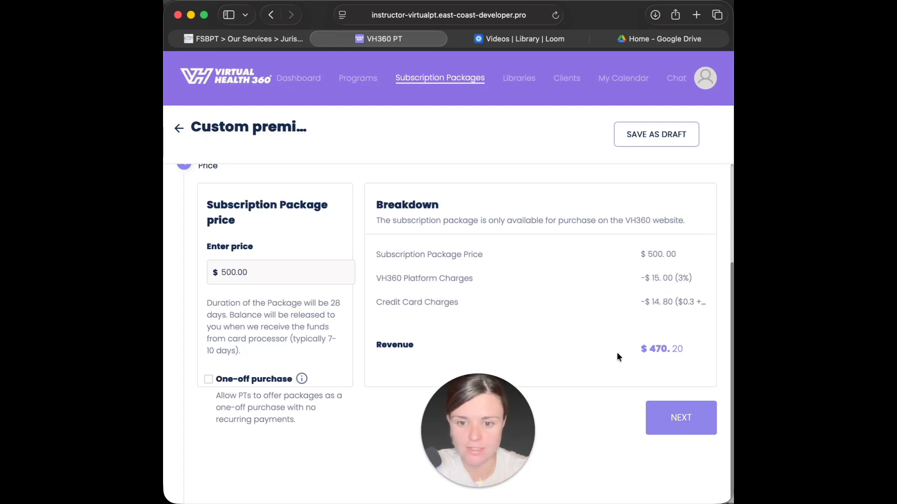
- Publish the Custom premium package from the Publish step and acknowledge the success dialog
{"action": "scroll", "coordinate": [462, 220], "scroll_direction": "down", "scroll_amount": 1}
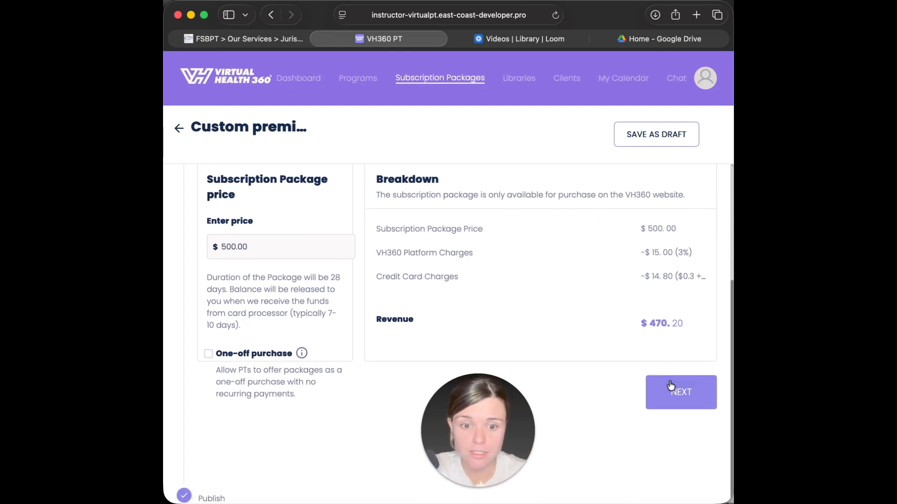
{"action": "left_click", "coordinate": [673, 397]}
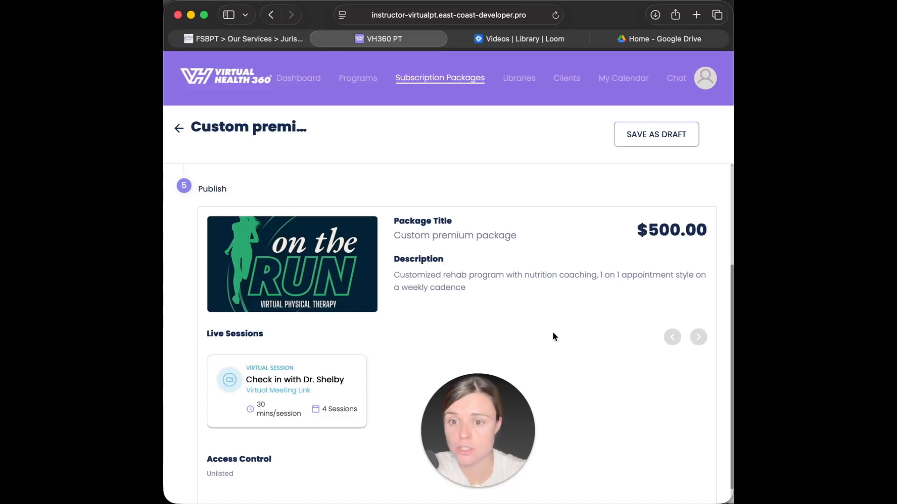
{"action": "scroll", "coordinate": [553, 333], "scroll_direction": "down", "scroll_amount": 2}
{"action": "scroll", "coordinate": [547, 281], "scroll_direction": "up", "scroll_amount": 1}
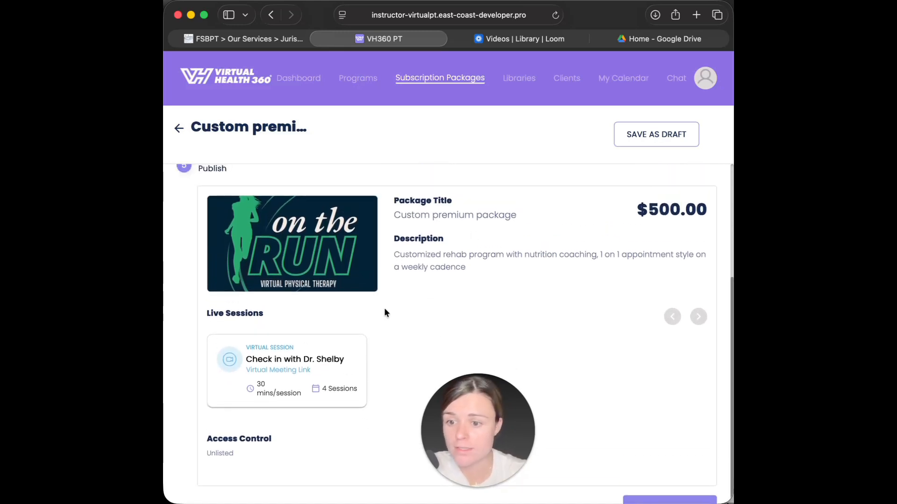
{"action": "scroll", "coordinate": [341, 334], "scroll_direction": "down", "scroll_amount": 1}
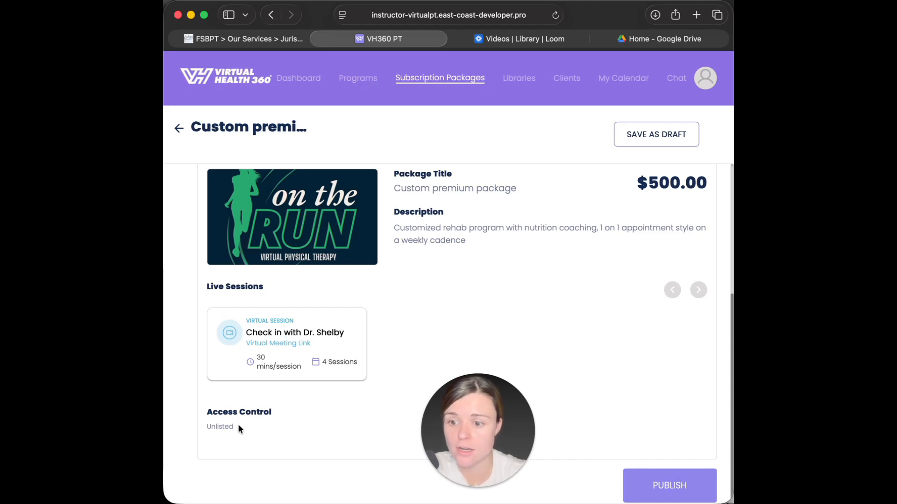
{"action": "scroll", "coordinate": [484, 308], "scroll_direction": "down", "scroll_amount": 1}
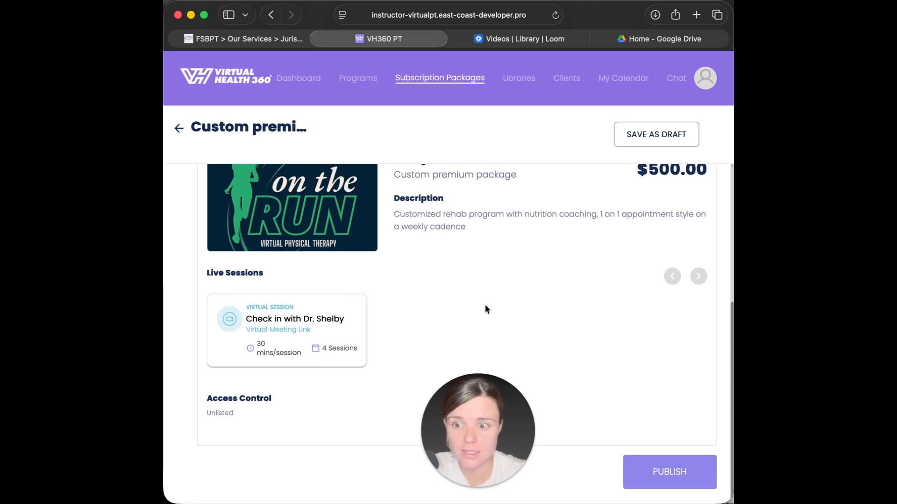
{"action": "left_click", "coordinate": [667, 470]}
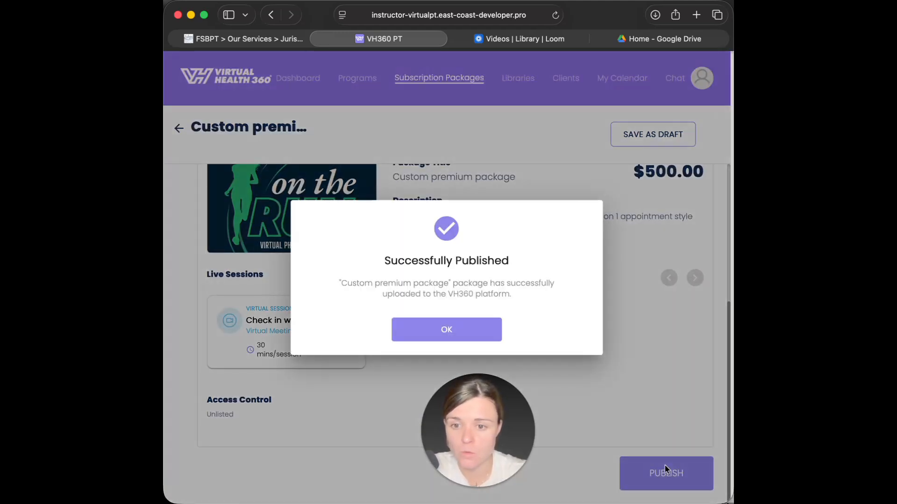
{"action": "left_click", "coordinate": [448, 332]}
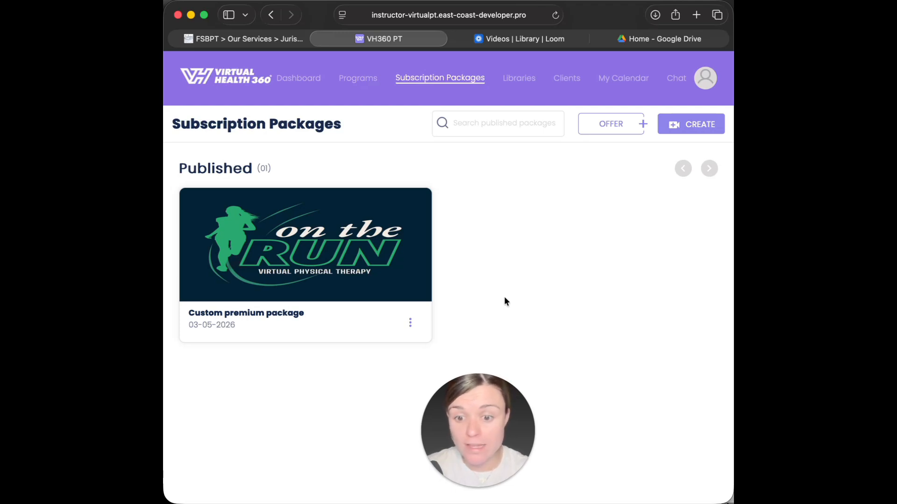
- Duplicate the Custom premium package, retitling the copy with the client's name plus 'Return to throwing program'
{"action": "left_click", "coordinate": [410, 323]}
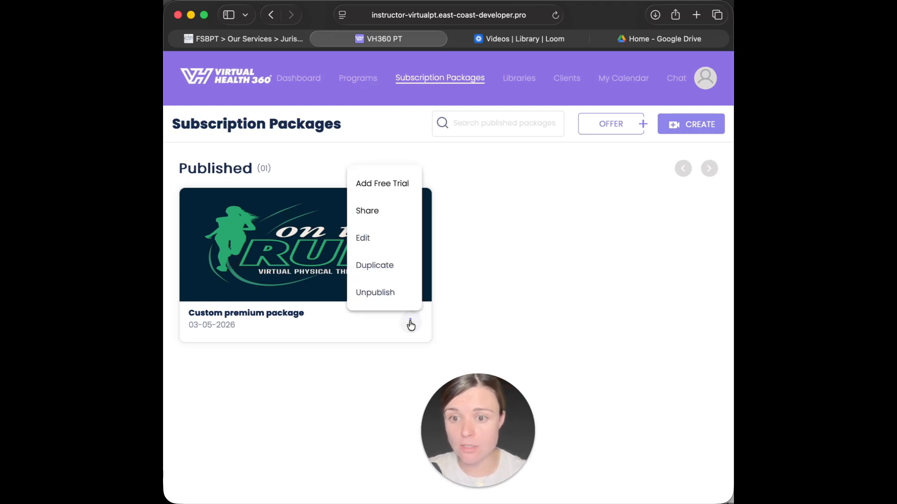
{"action": "left_click", "coordinate": [387, 266]}
{"action": "triple_click", "coordinate": [452, 286]}
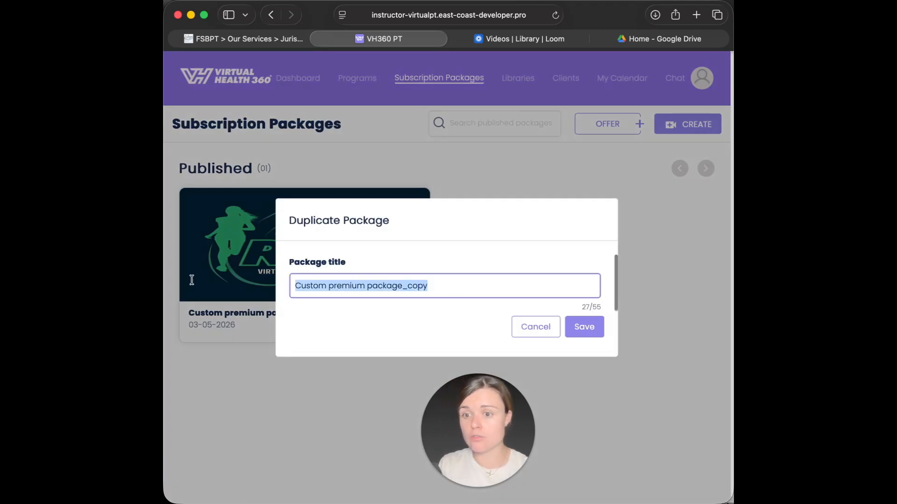
{"action": "type", "text": "John Smith's Retur"}
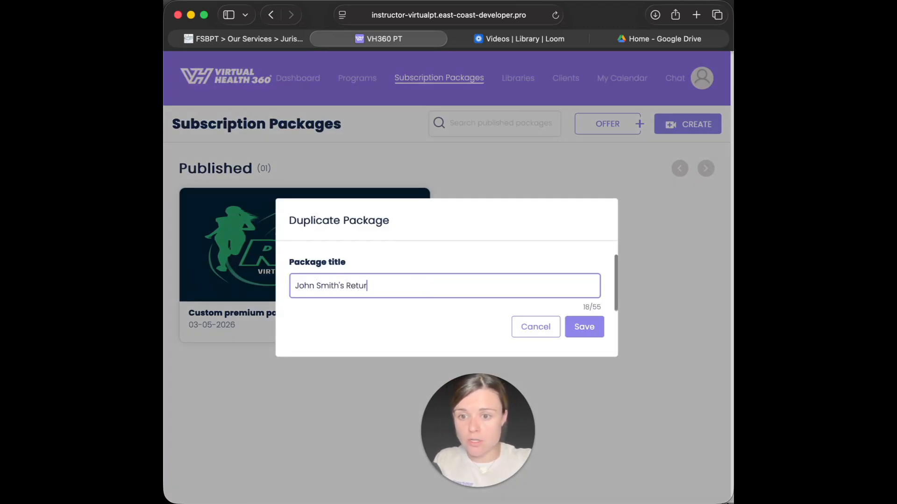
{"action": "type", "text": "n to throwing program"}
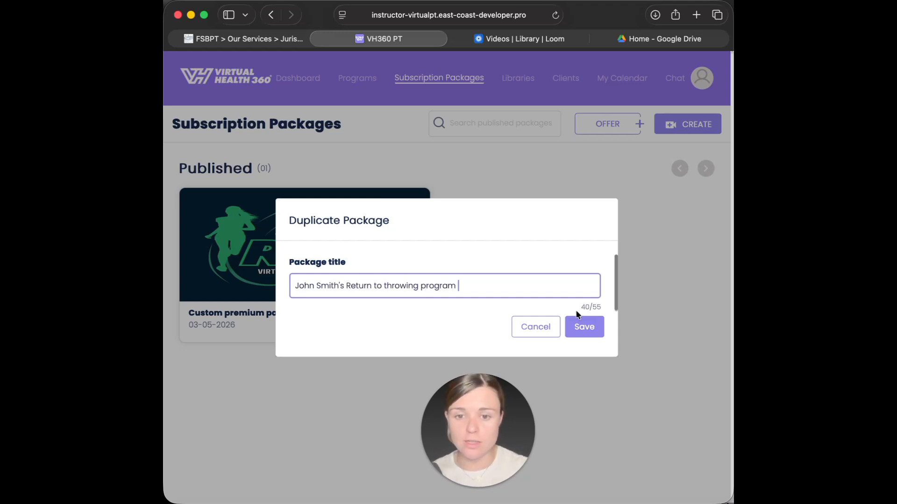
{"action": "left_click", "coordinate": [591, 326]}
{"action": "left_click", "coordinate": [430, 329]}
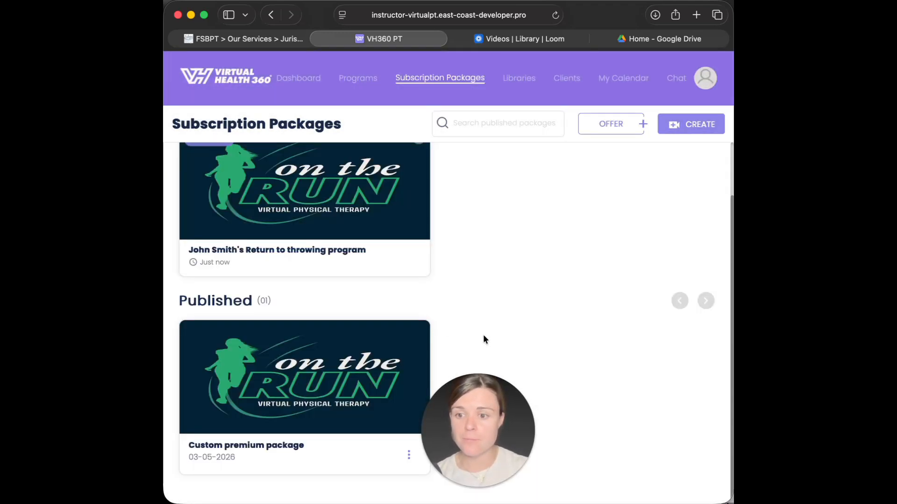
- Open the duplicated program and advance to its Price step, dismissing the name-already-used error
{"action": "scroll", "coordinate": [515, 369], "scroll_direction": "up", "scroll_amount": 3}
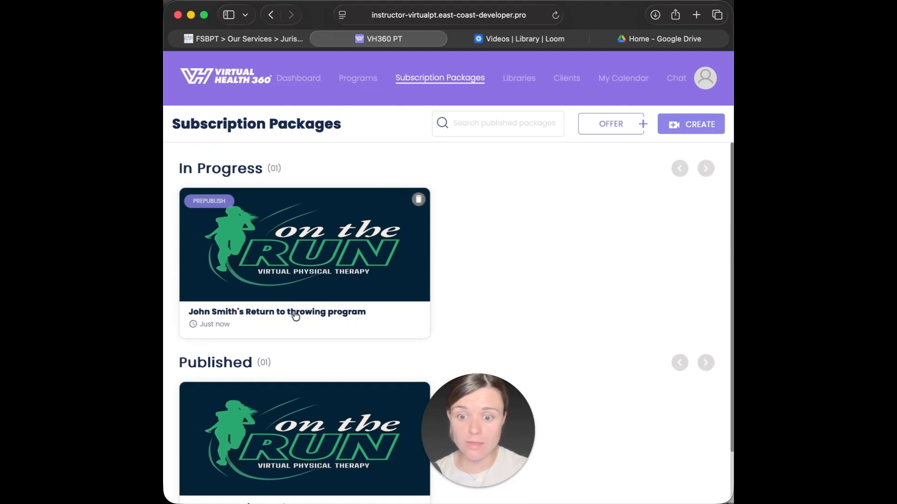
{"action": "left_click", "coordinate": [325, 323]}
{"action": "scroll", "coordinate": [430, 304], "scroll_direction": "down", "scroll_amount": 5}
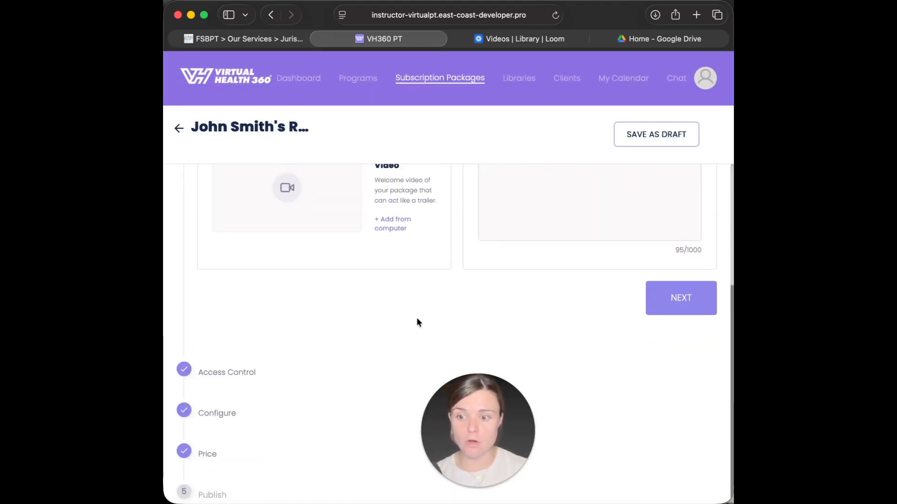
{"action": "left_click", "coordinate": [213, 454]}
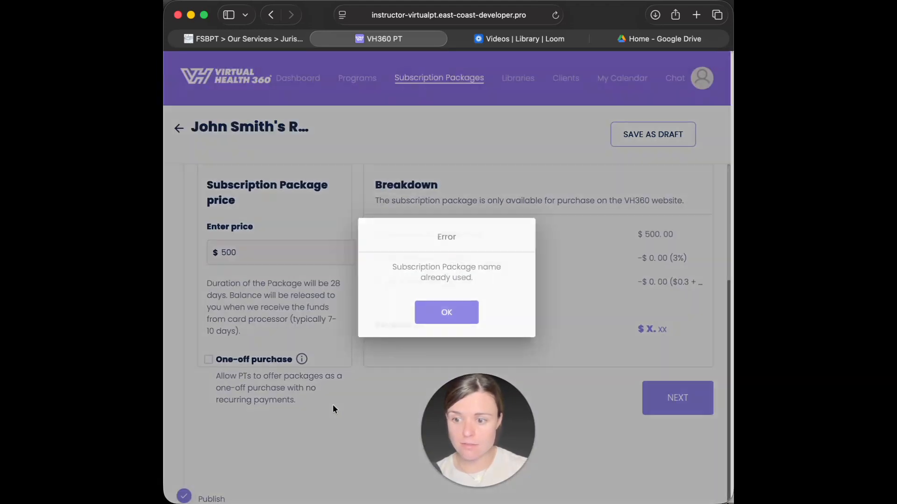
{"action": "left_click", "coordinate": [456, 312]}
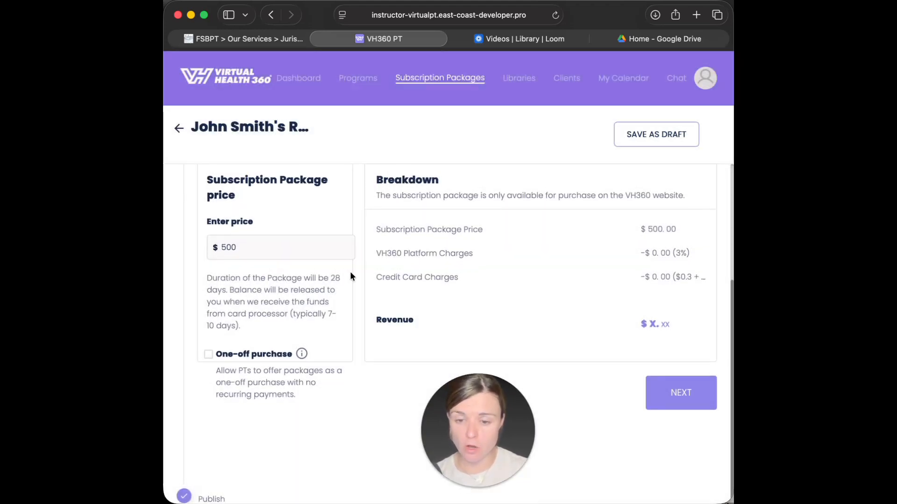
- Save the duplicate as a draft despite the name error and return to the package list
{"action": "scroll", "coordinate": [350, 276], "scroll_direction": "up", "scroll_amount": 4}
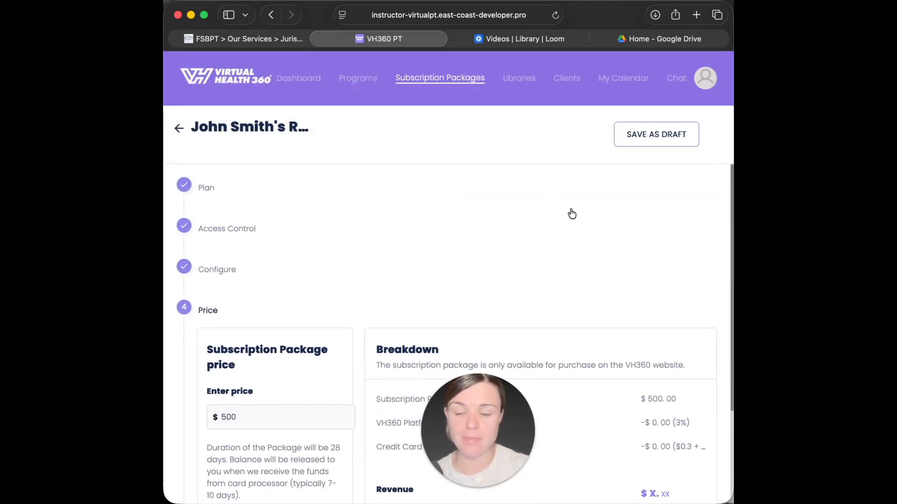
{"action": "left_click", "coordinate": [650, 144]}
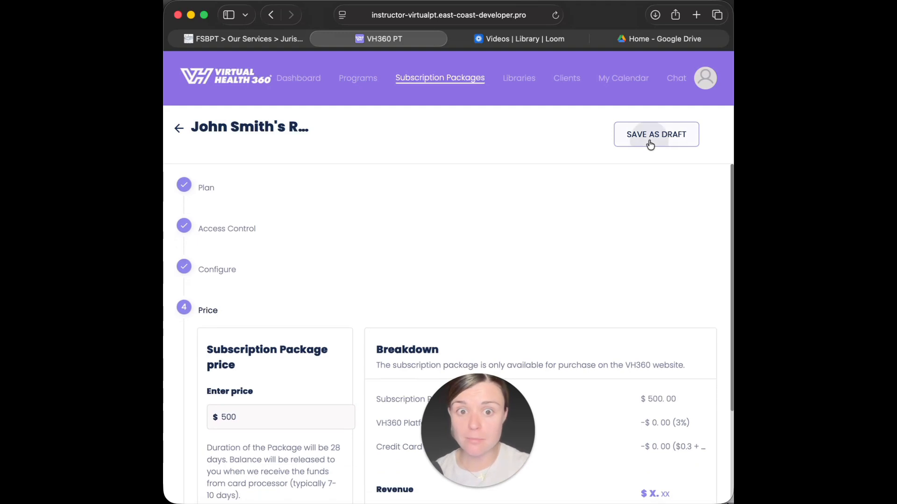
{"action": "left_click", "coordinate": [446, 317]}
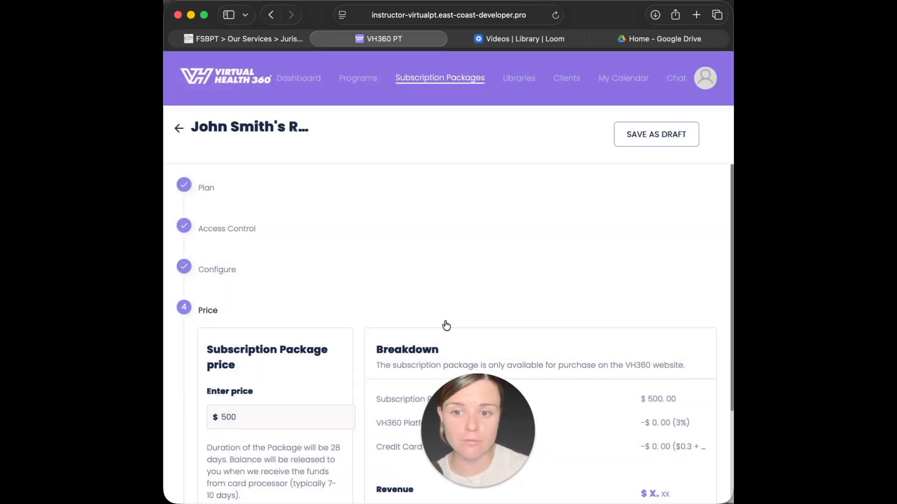
{"action": "left_click", "coordinate": [412, 79]}
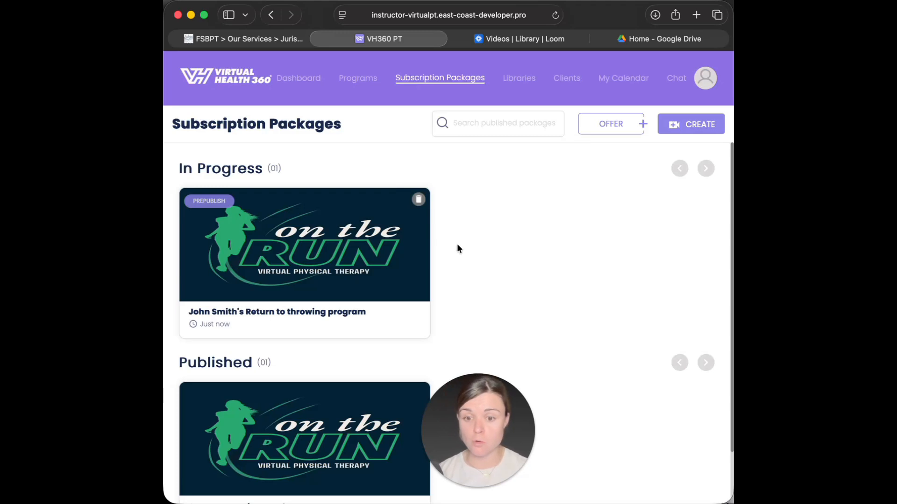
{"action": "scroll", "coordinate": [428, 280], "scroll_direction": "down", "scroll_amount": 2}
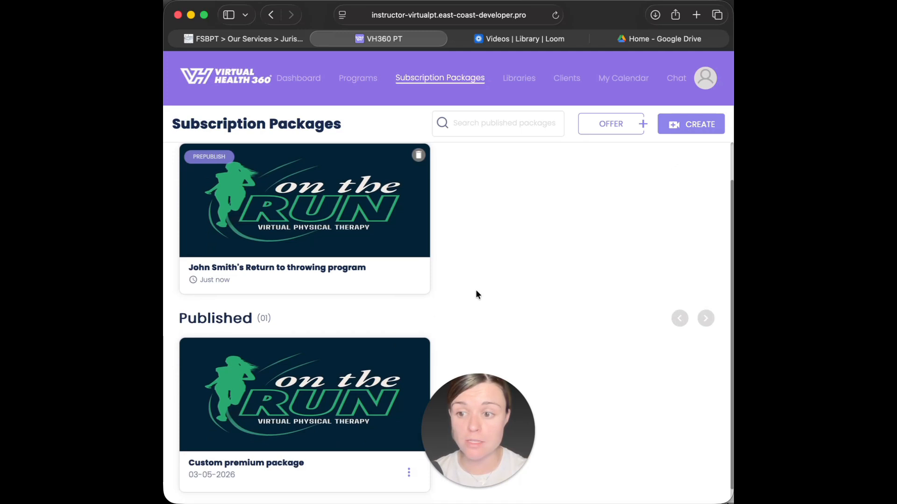
{"action": "scroll", "coordinate": [434, 285], "scroll_direction": "down", "scroll_amount": 1}
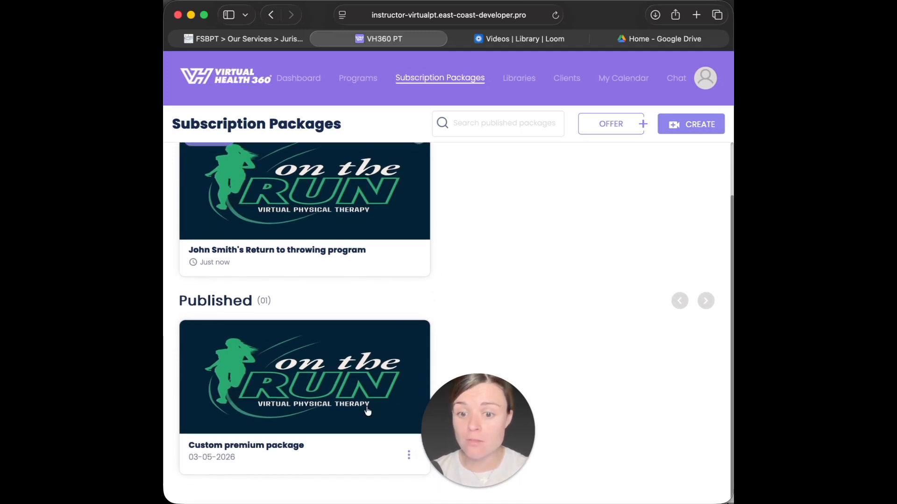